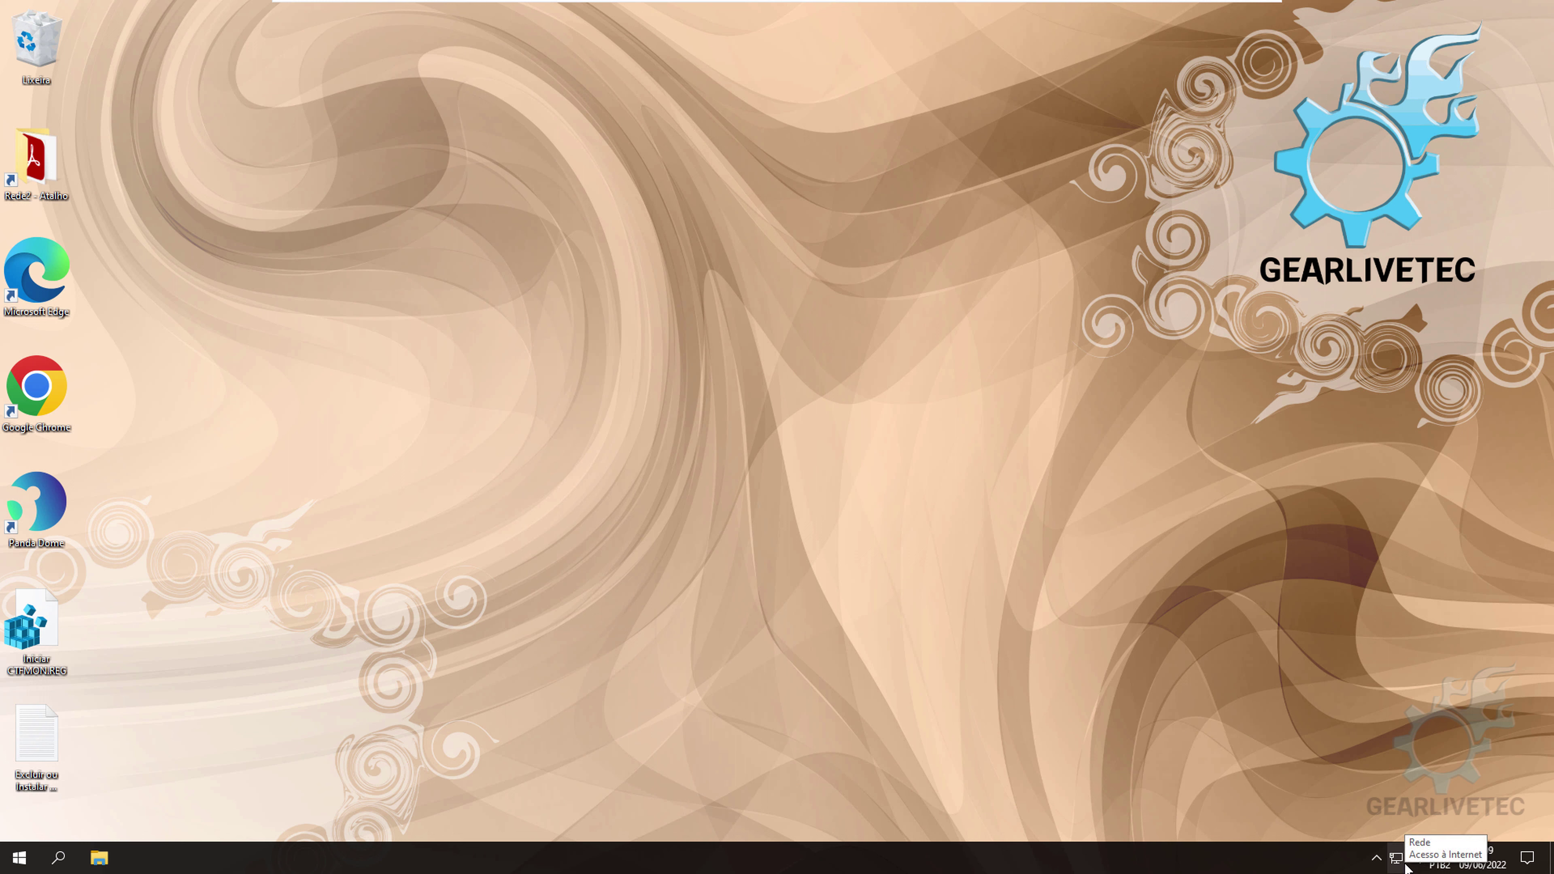
Open the network adapter connections from the Network and Internet settings and restore that window to a smaller size over the settings.
right_click(1402, 863)
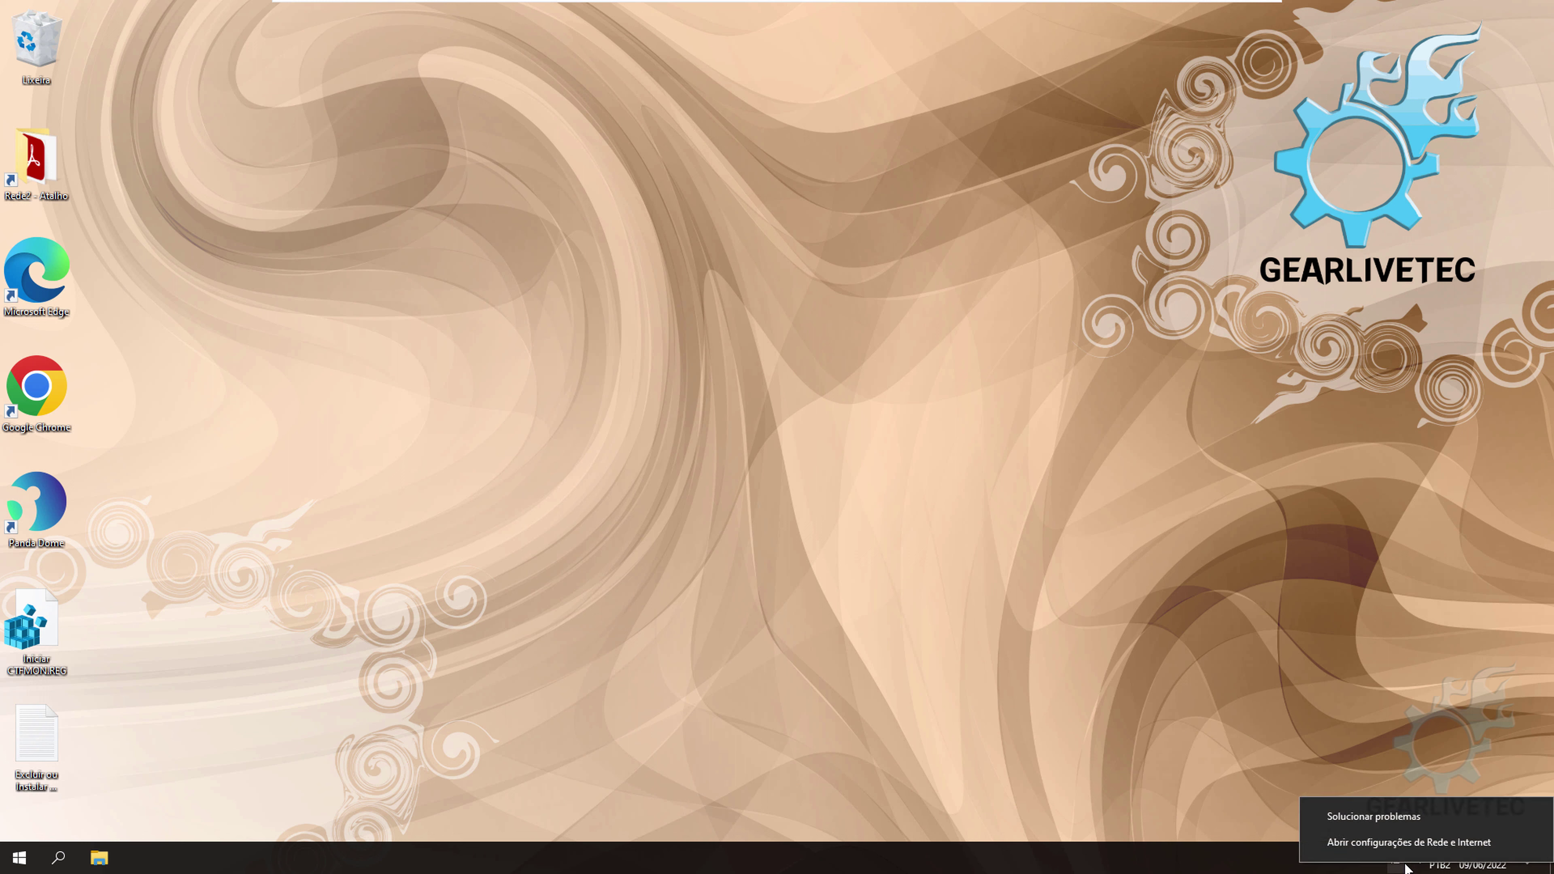
click(1392, 849)
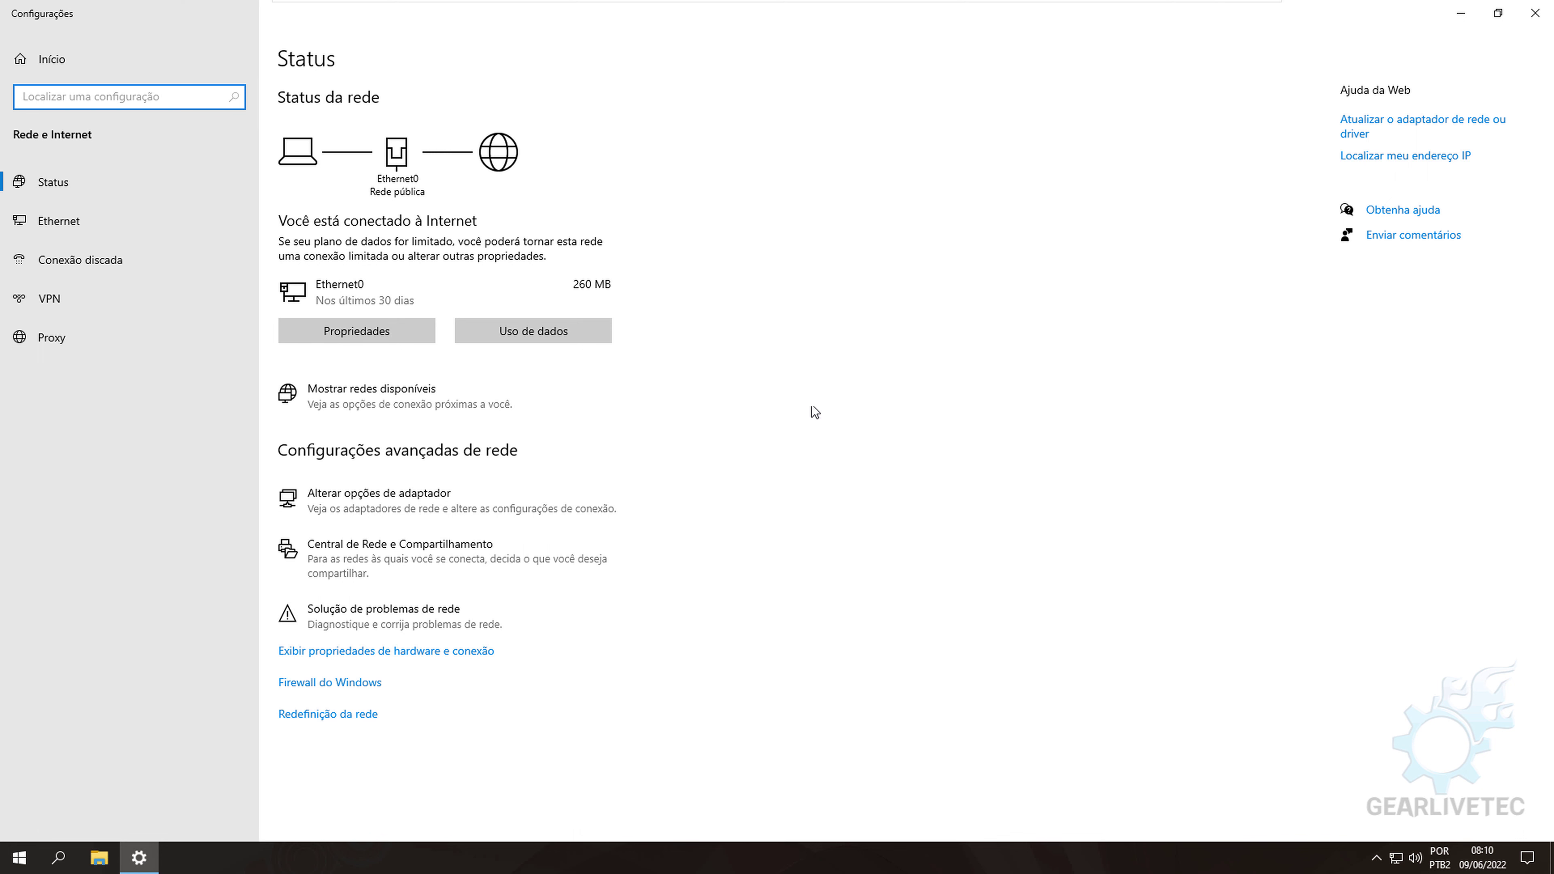
click(371, 513)
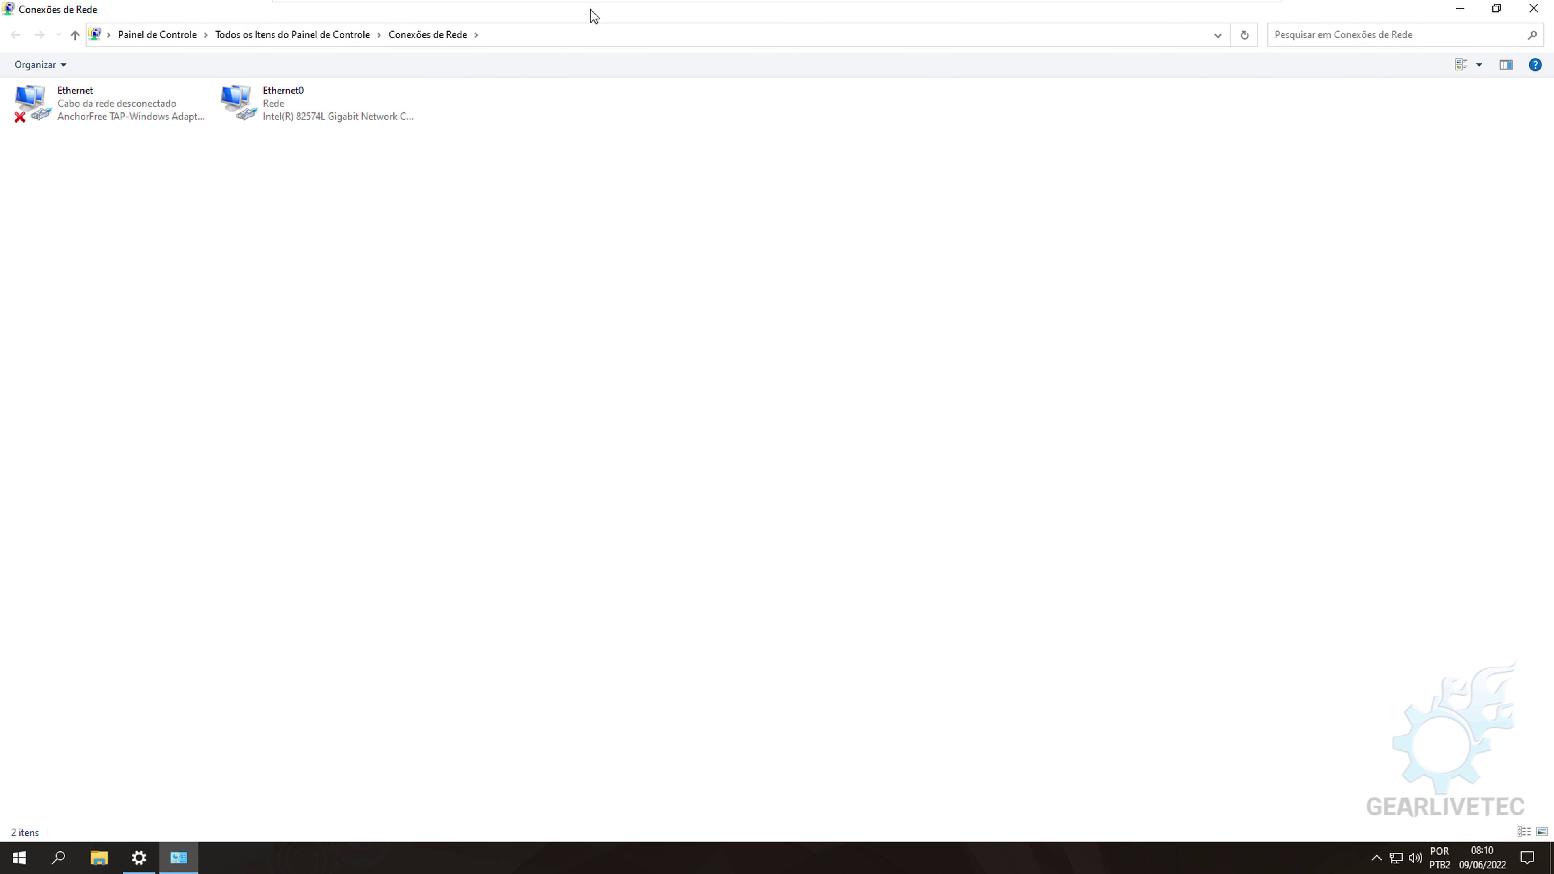
drag(593, 17, 846, 252)
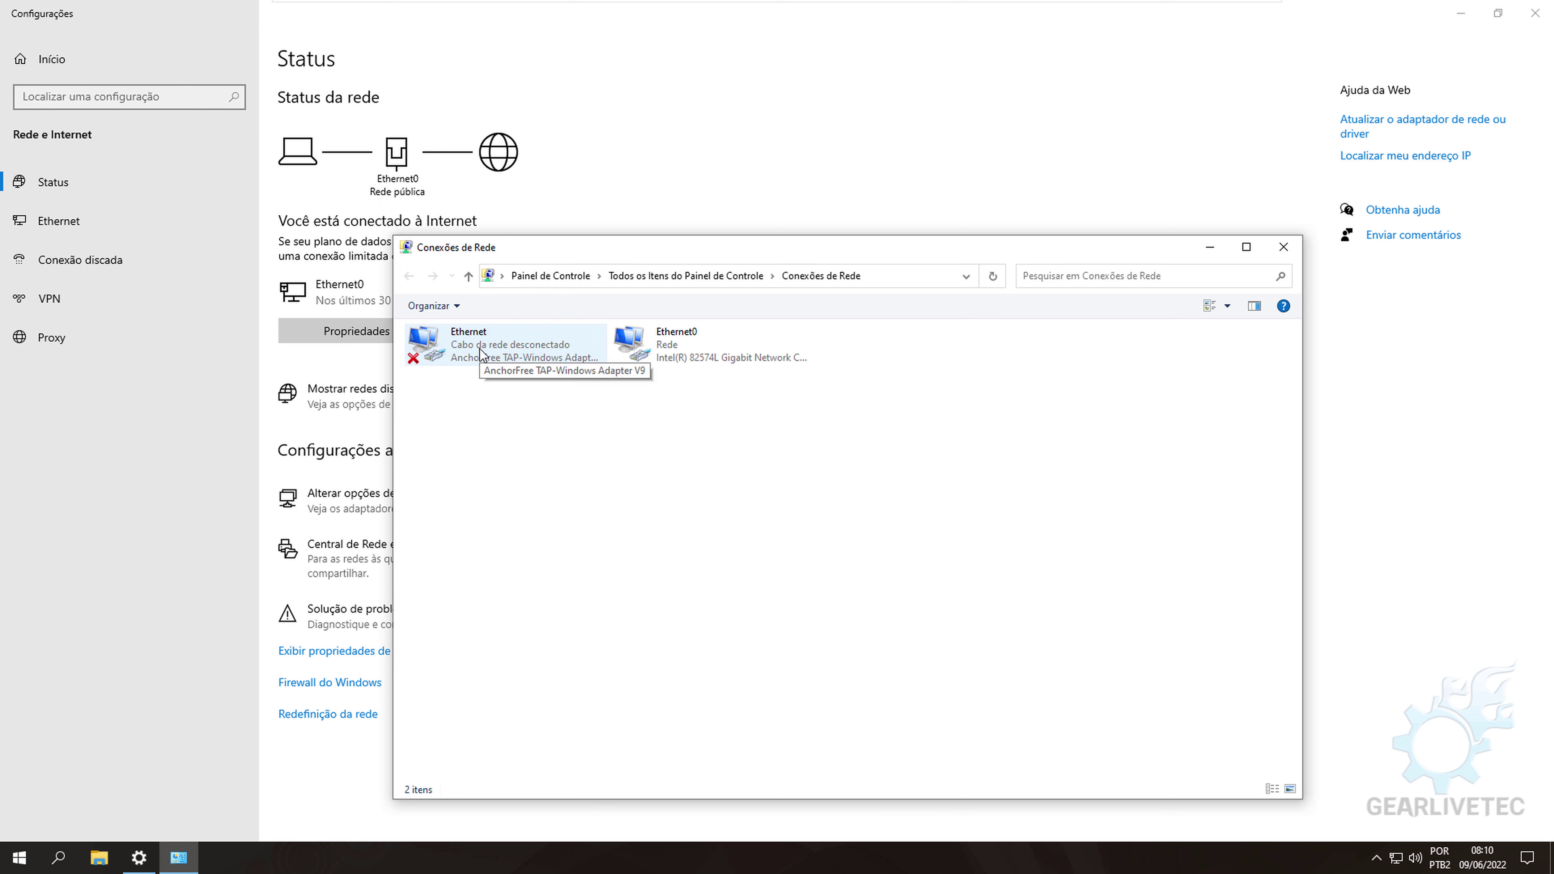
Open the Protocolo IP Versão 4 (TCP/IPv4) properties of the Ethernet0 adapter.
click(699, 358)
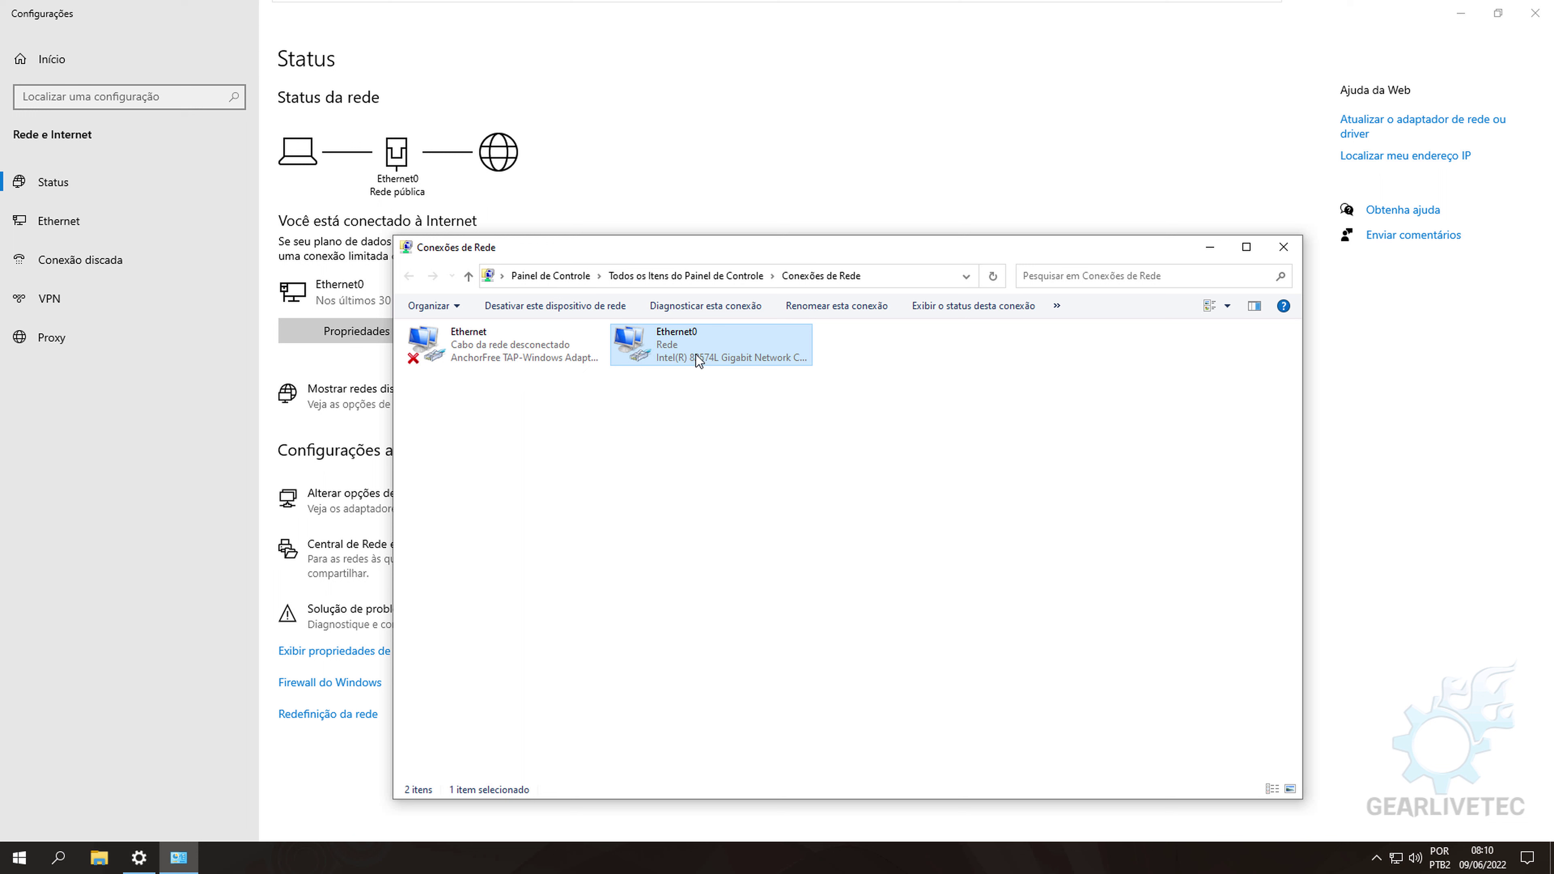
right_click(696, 355)
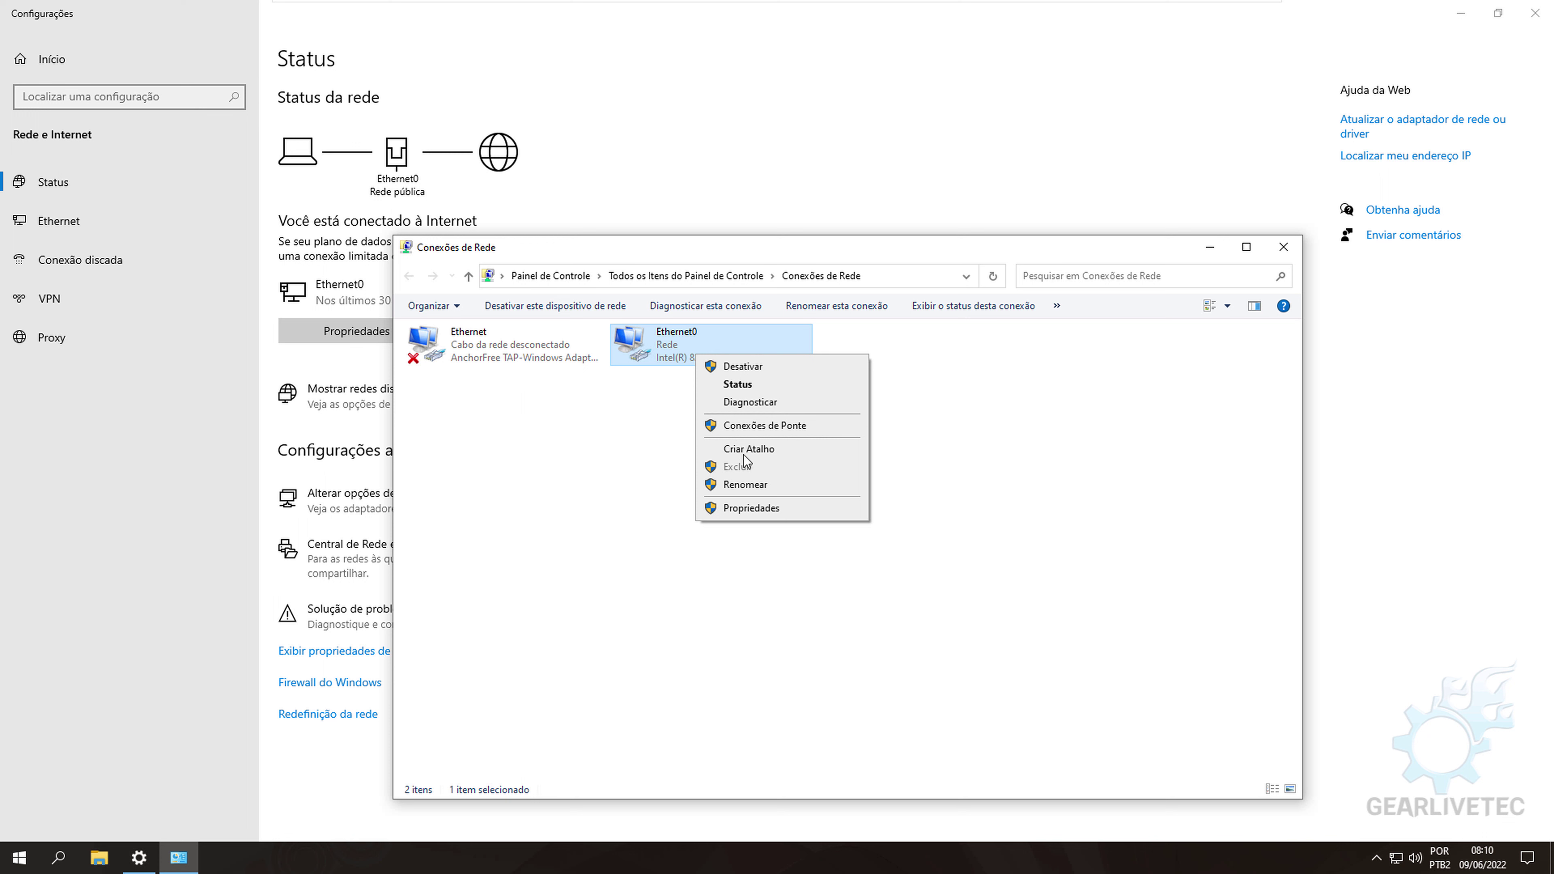
click(745, 509)
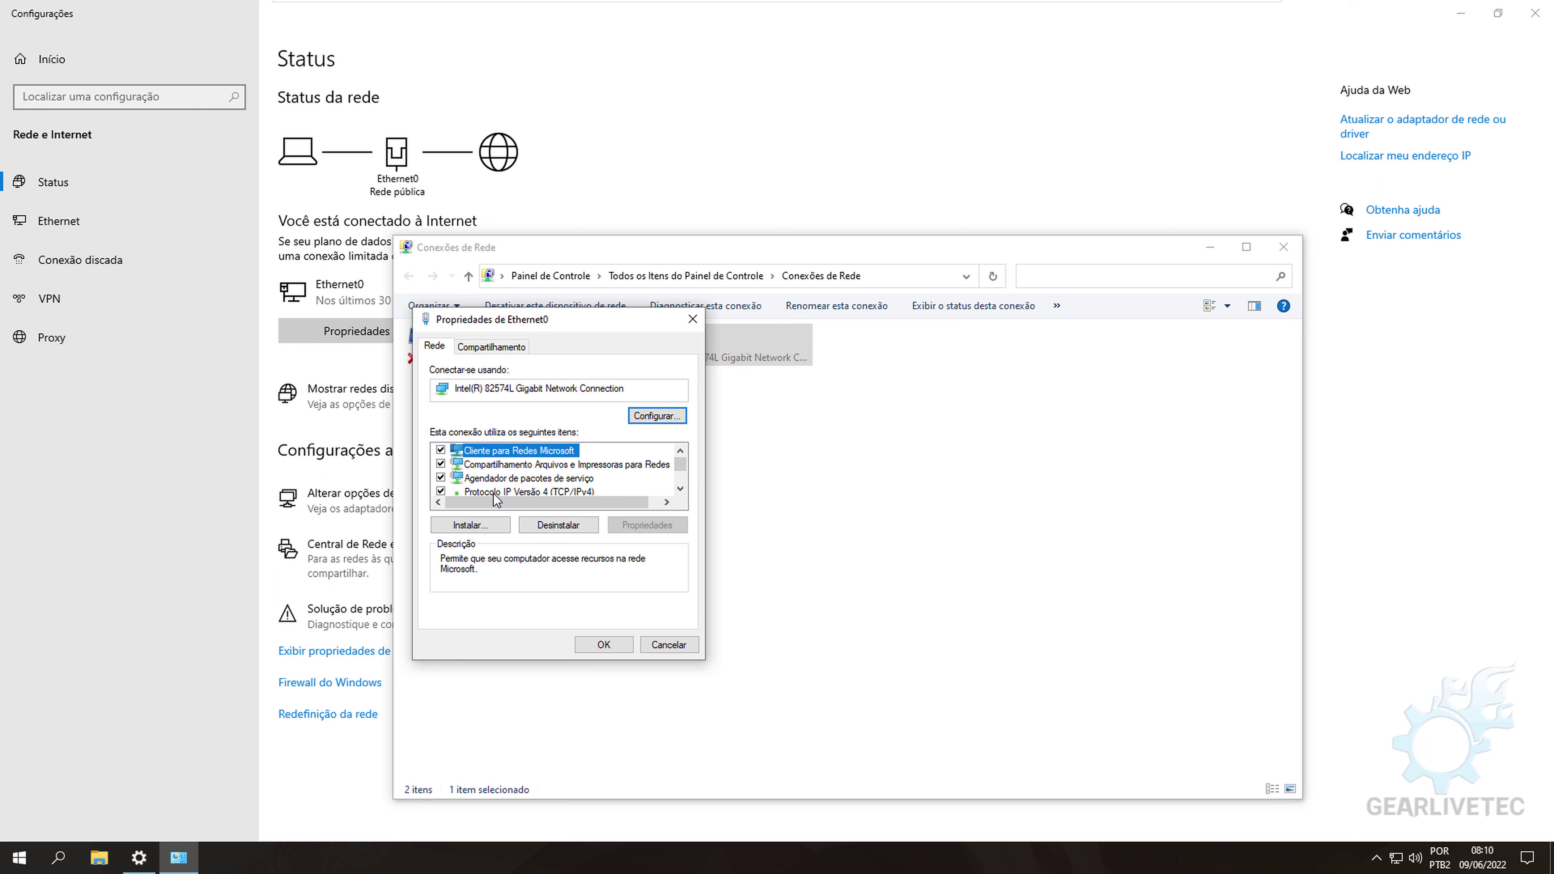
click(496, 492)
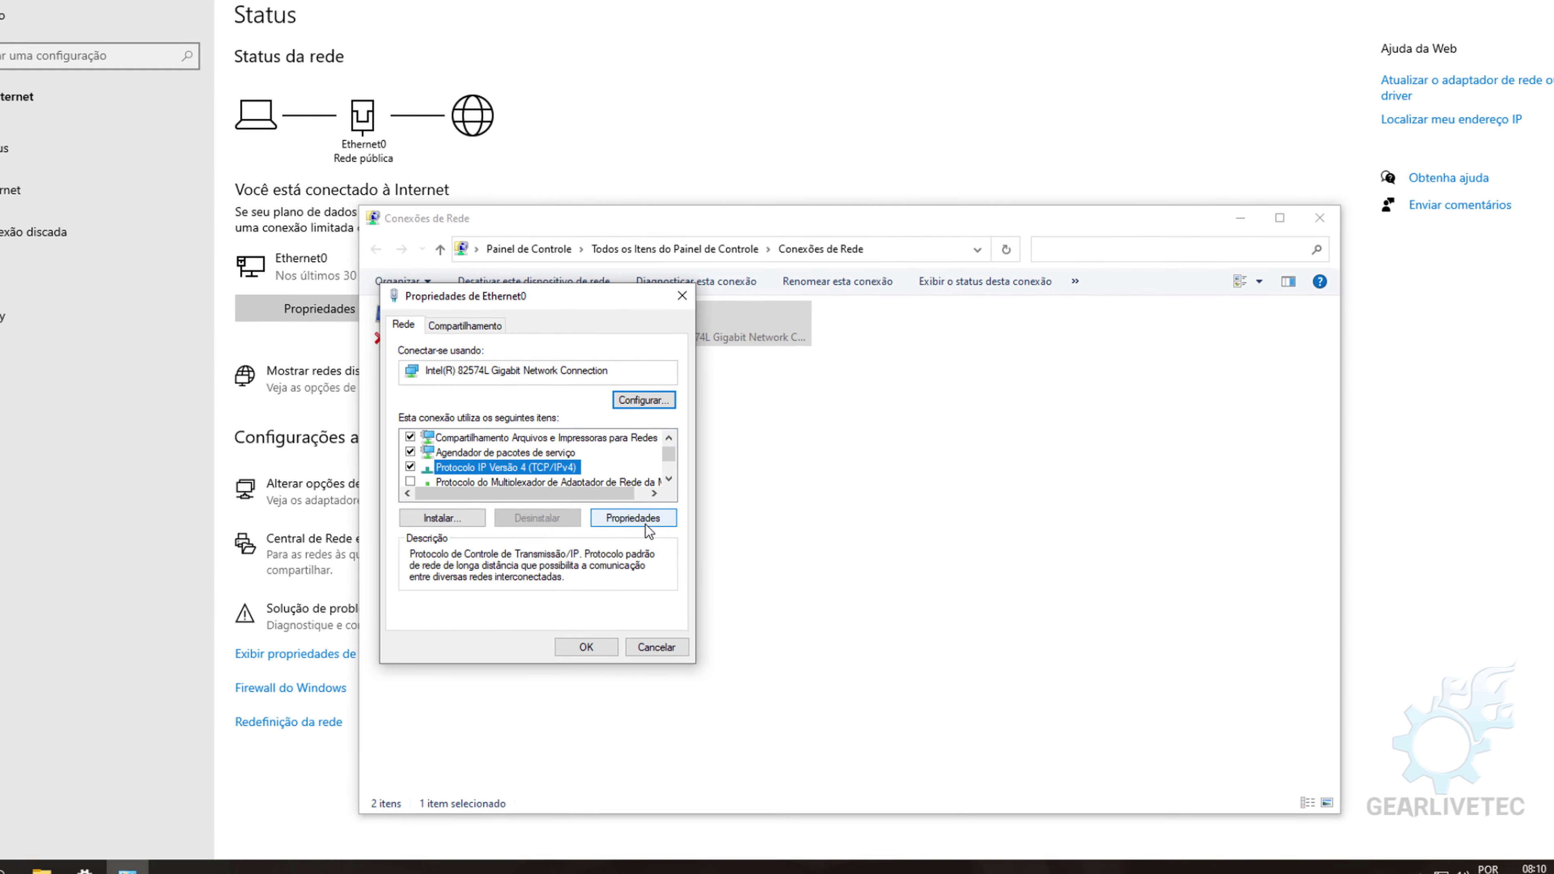
click(646, 525)
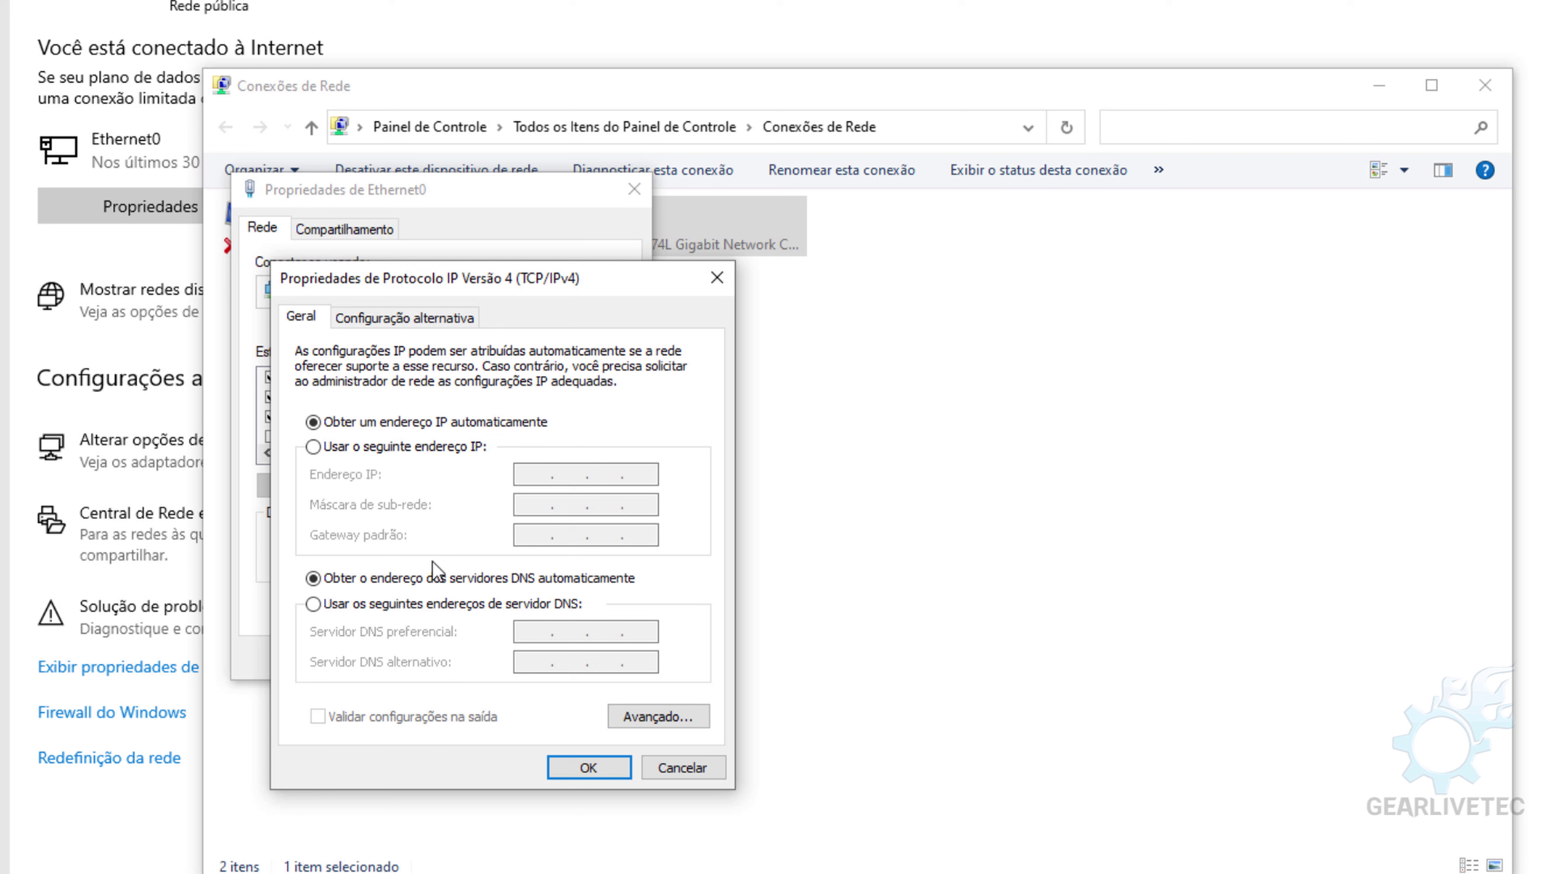
Assign the preferred DNS server 8.8.8.8 and the alternate DNS server 8.8.4.4 manually, and save the adapter properties.
click(355, 606)
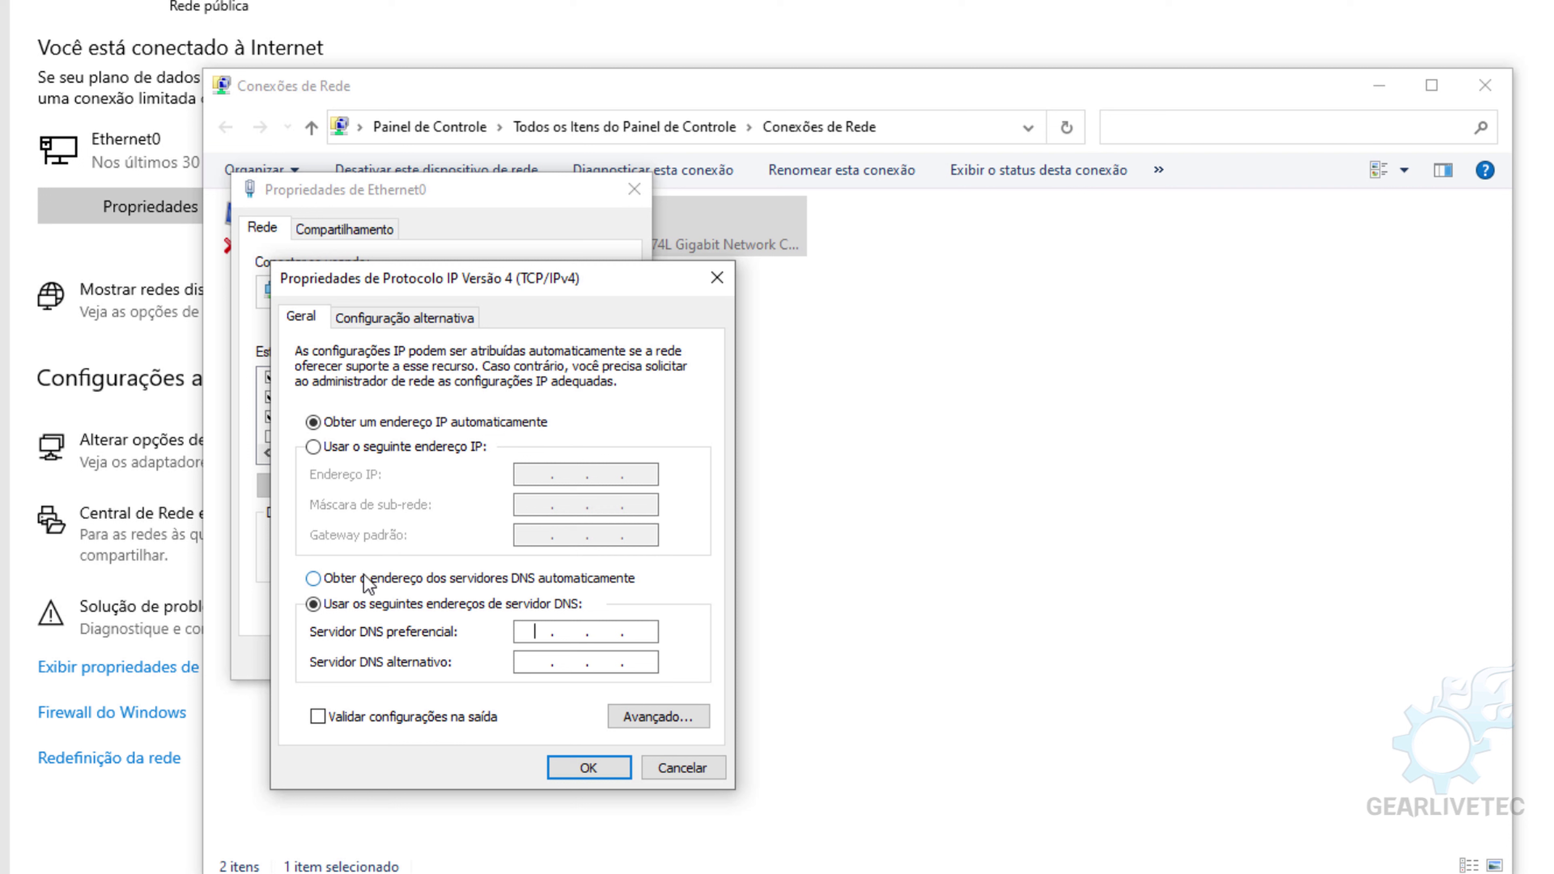
text(8.8.8.8)
click(536, 662)
text(8.8.4.4)
click(585, 769)
click(508, 662)
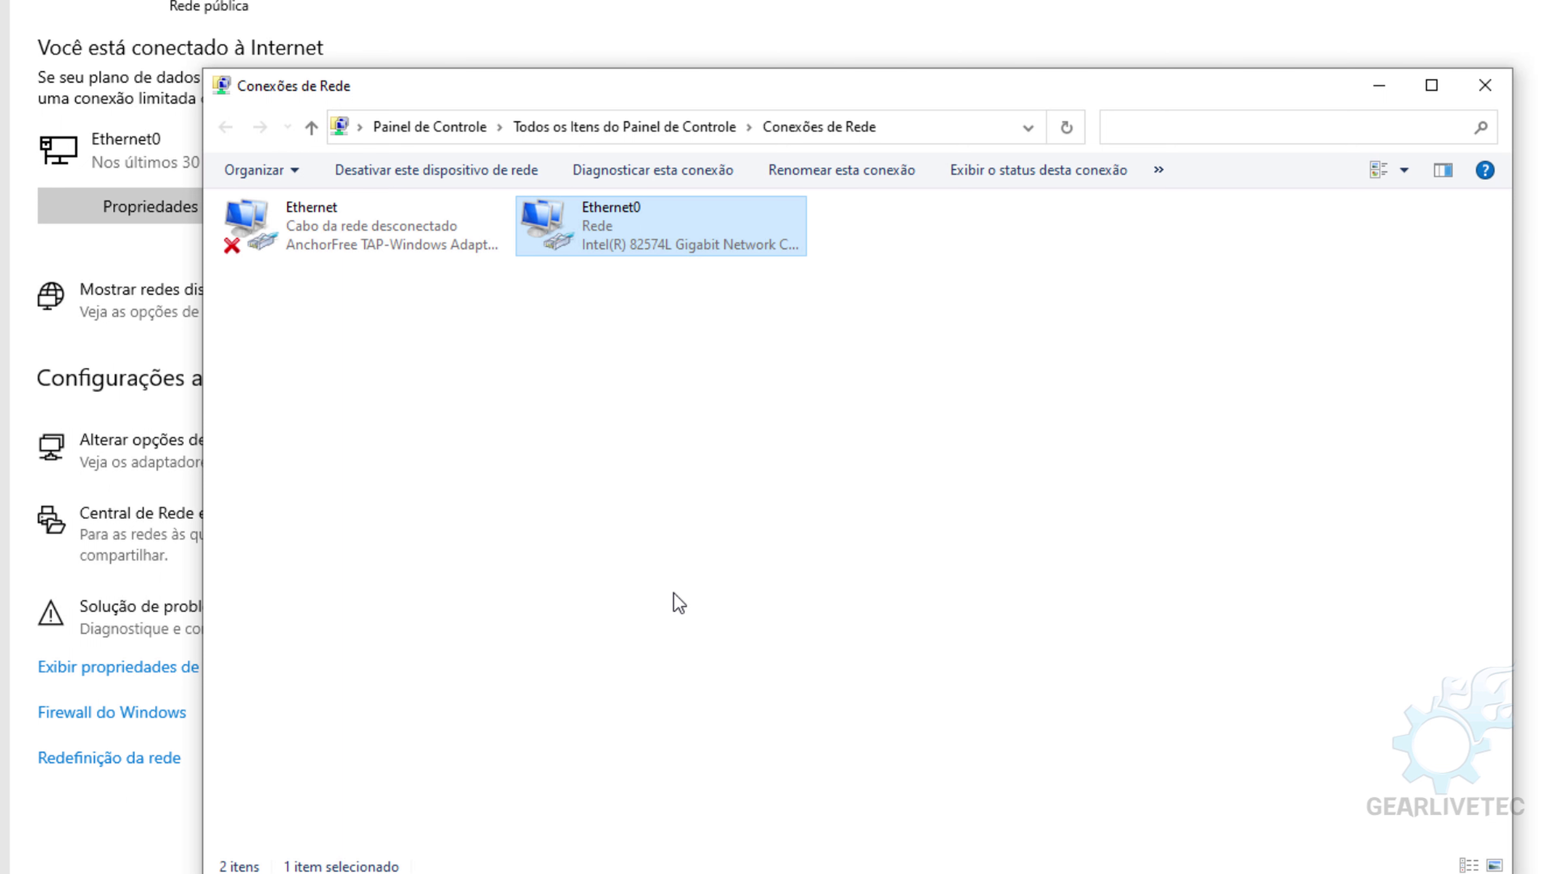
click(537, 564)
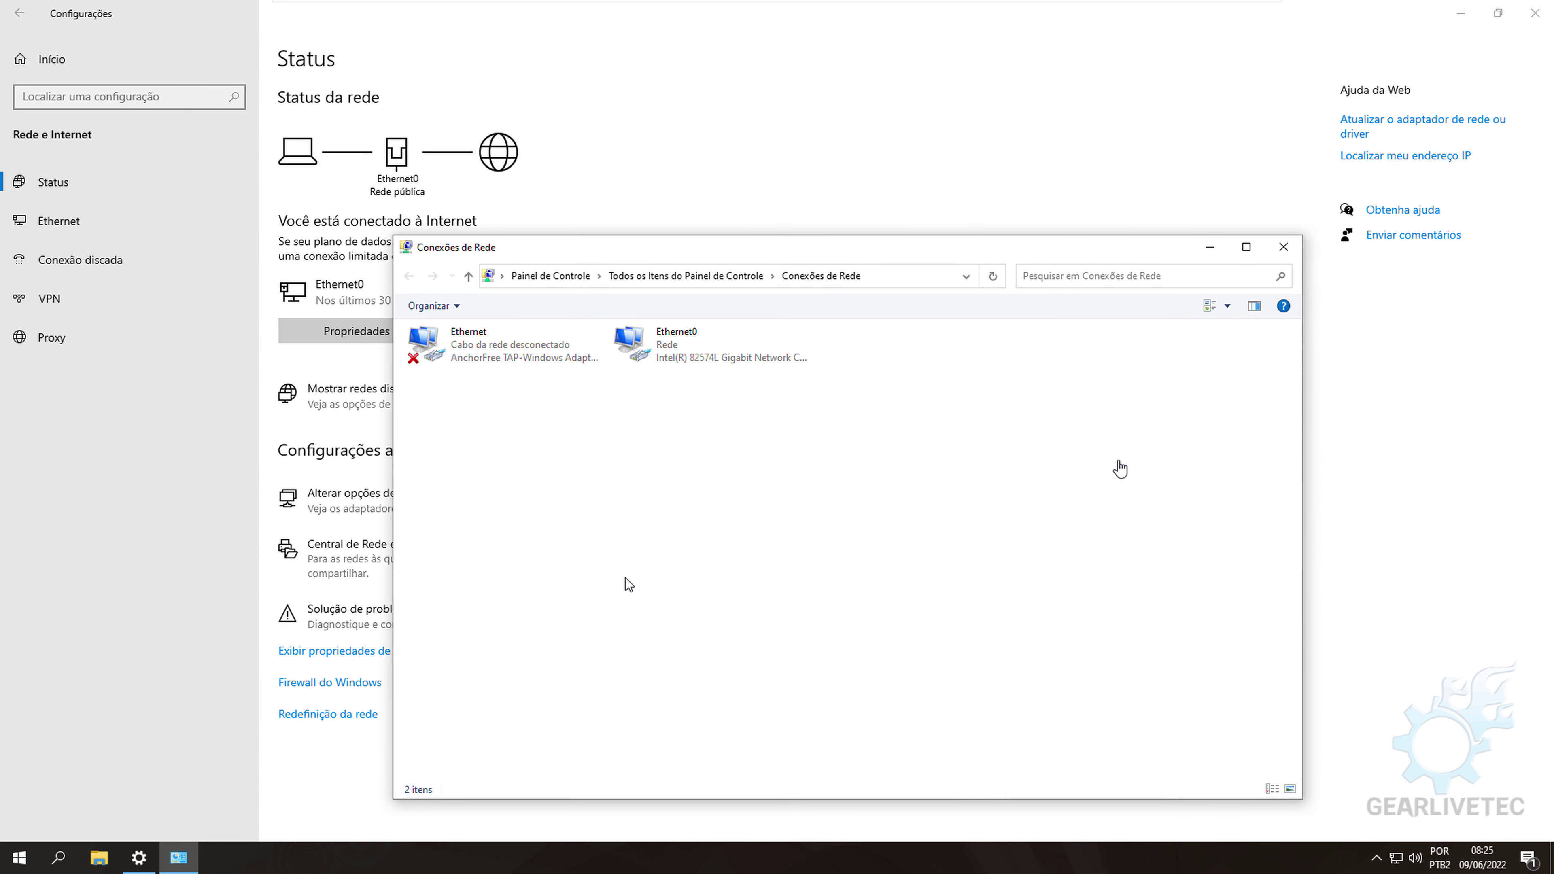
Return to the network status settings and open the advanced Internet Options through the Network and Sharing Center.
click(172, 528)
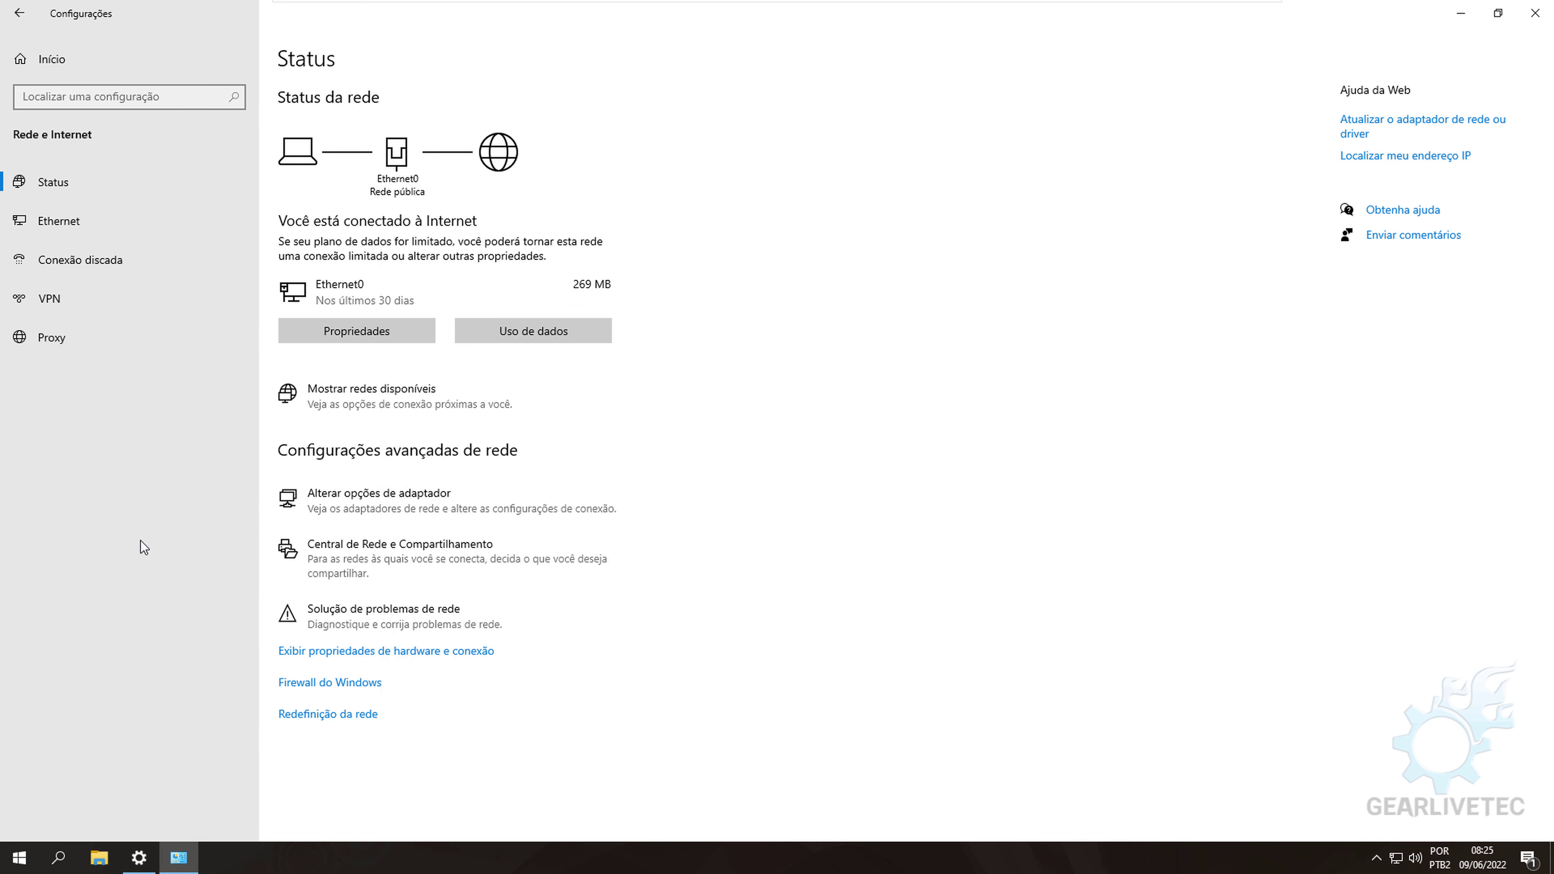
click(342, 566)
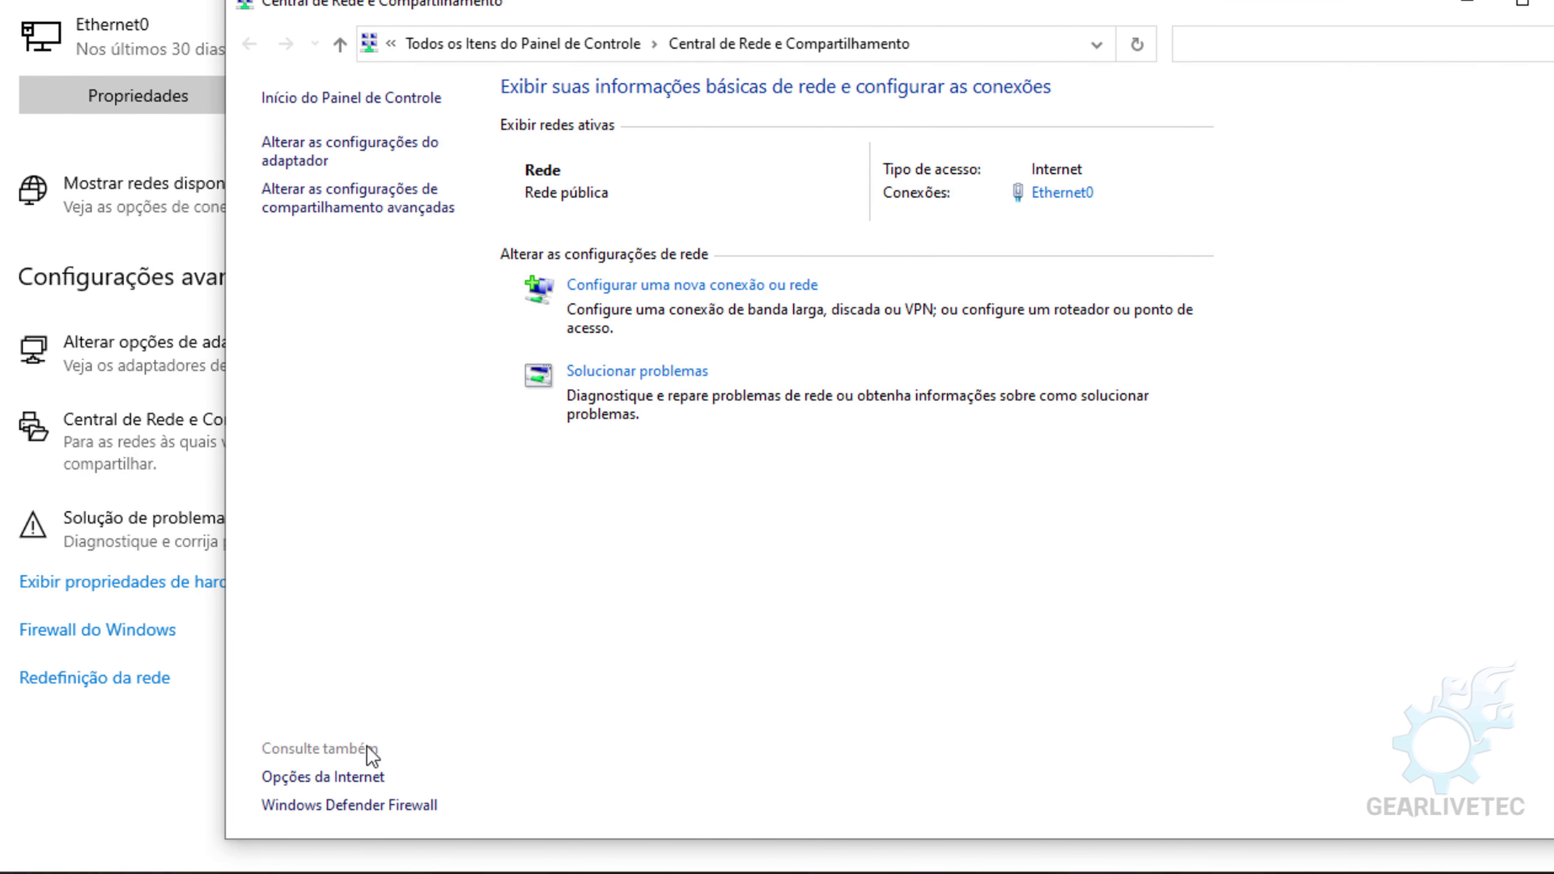
click(313, 785)
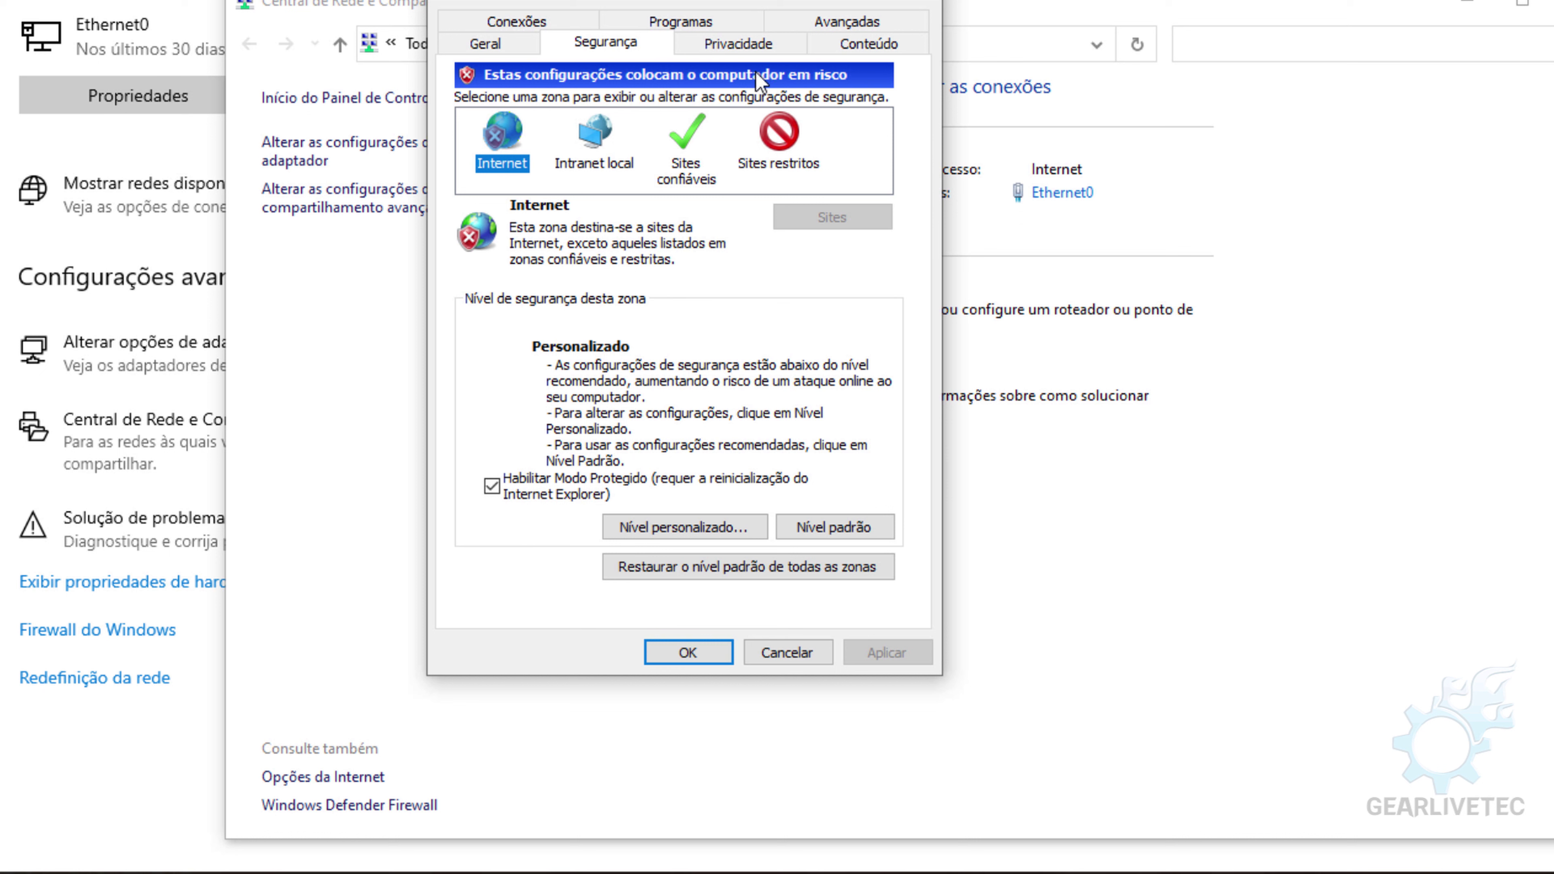
click(810, 28)
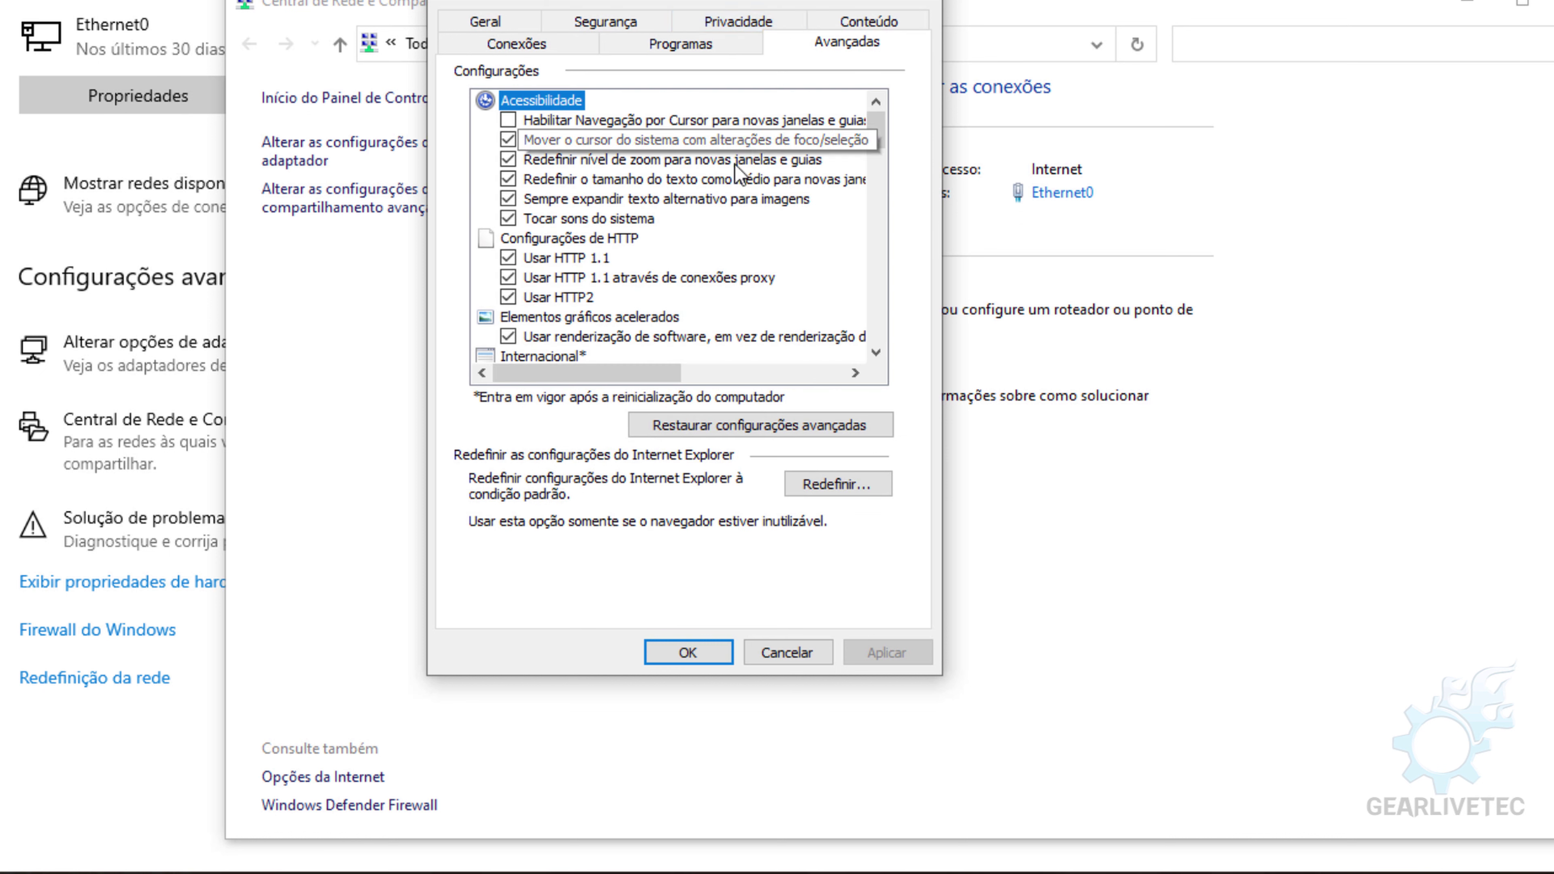
Reset all Internet Explorer settings including personal settings, then dismiss the Internet Options and minimize the Network and Sharing Center.
click(821, 491)
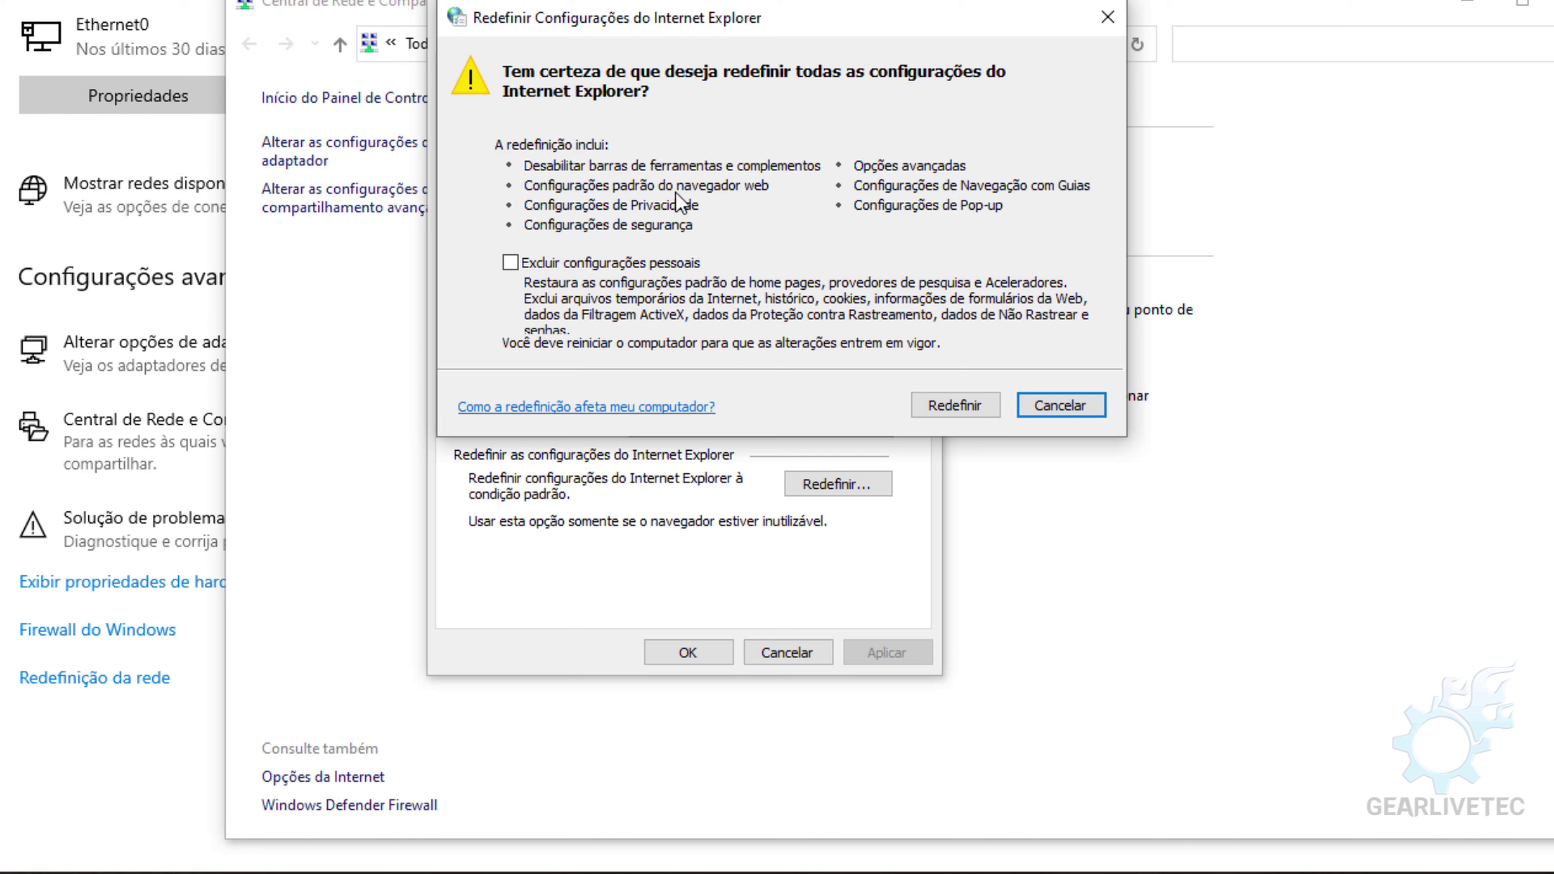
click(583, 266)
click(956, 409)
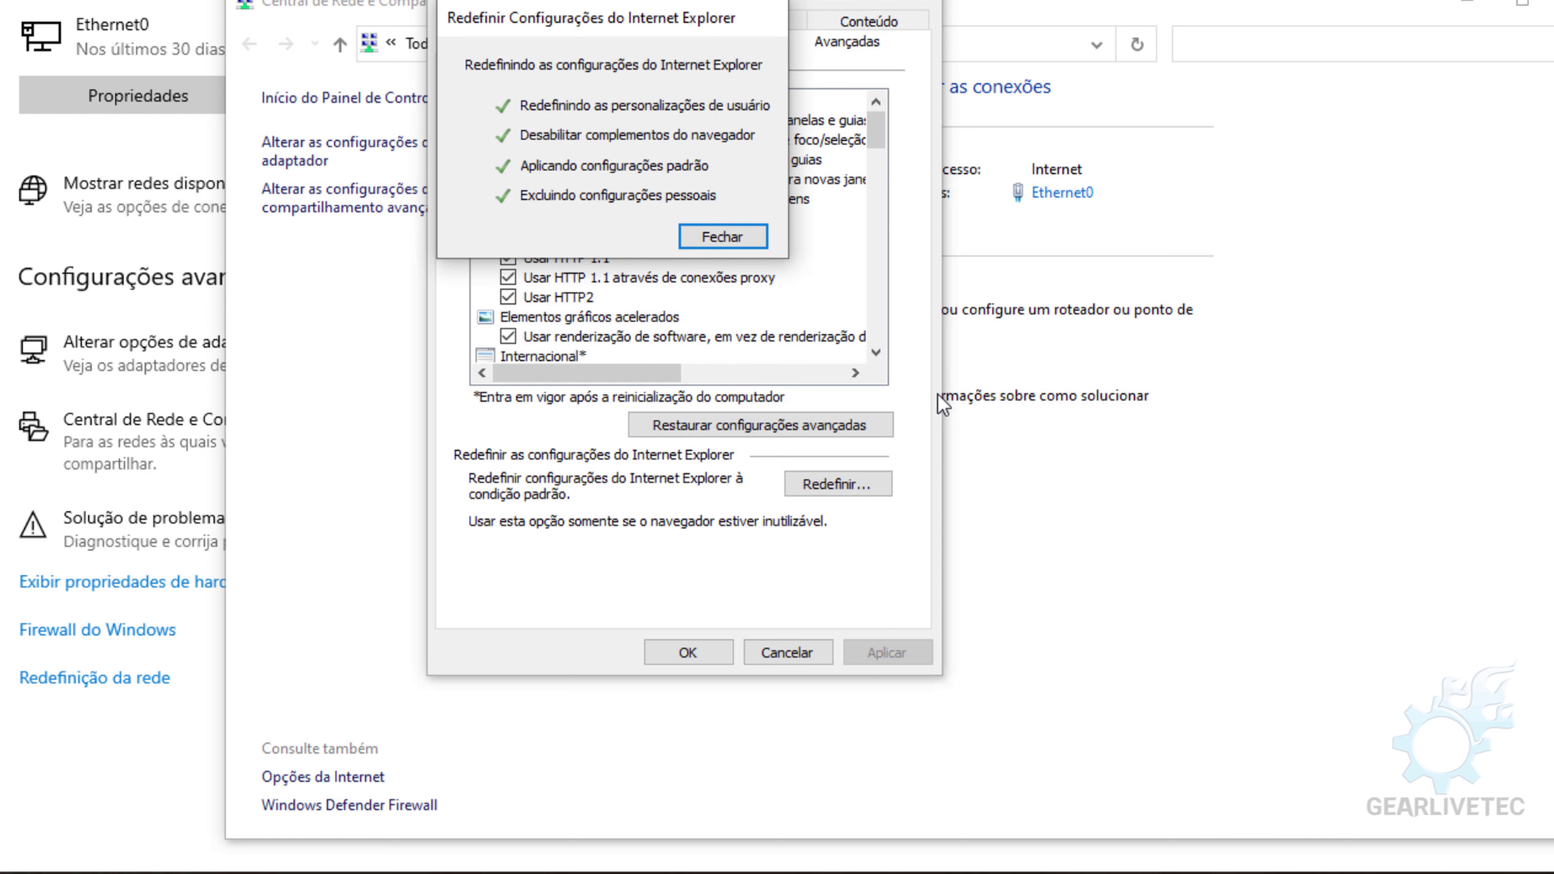
click(721, 245)
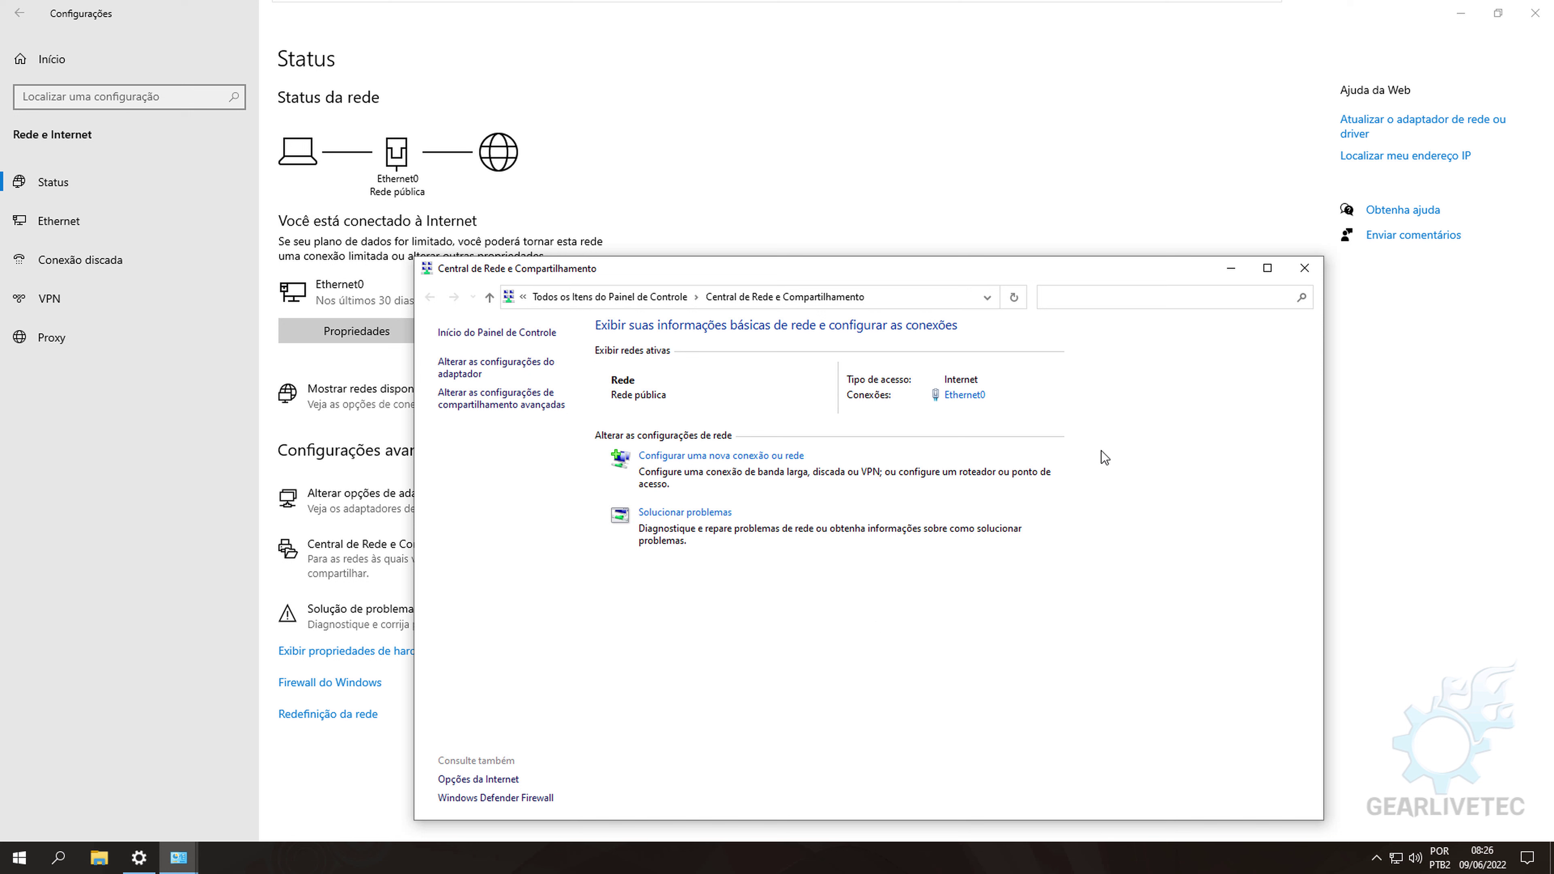
click(1241, 271)
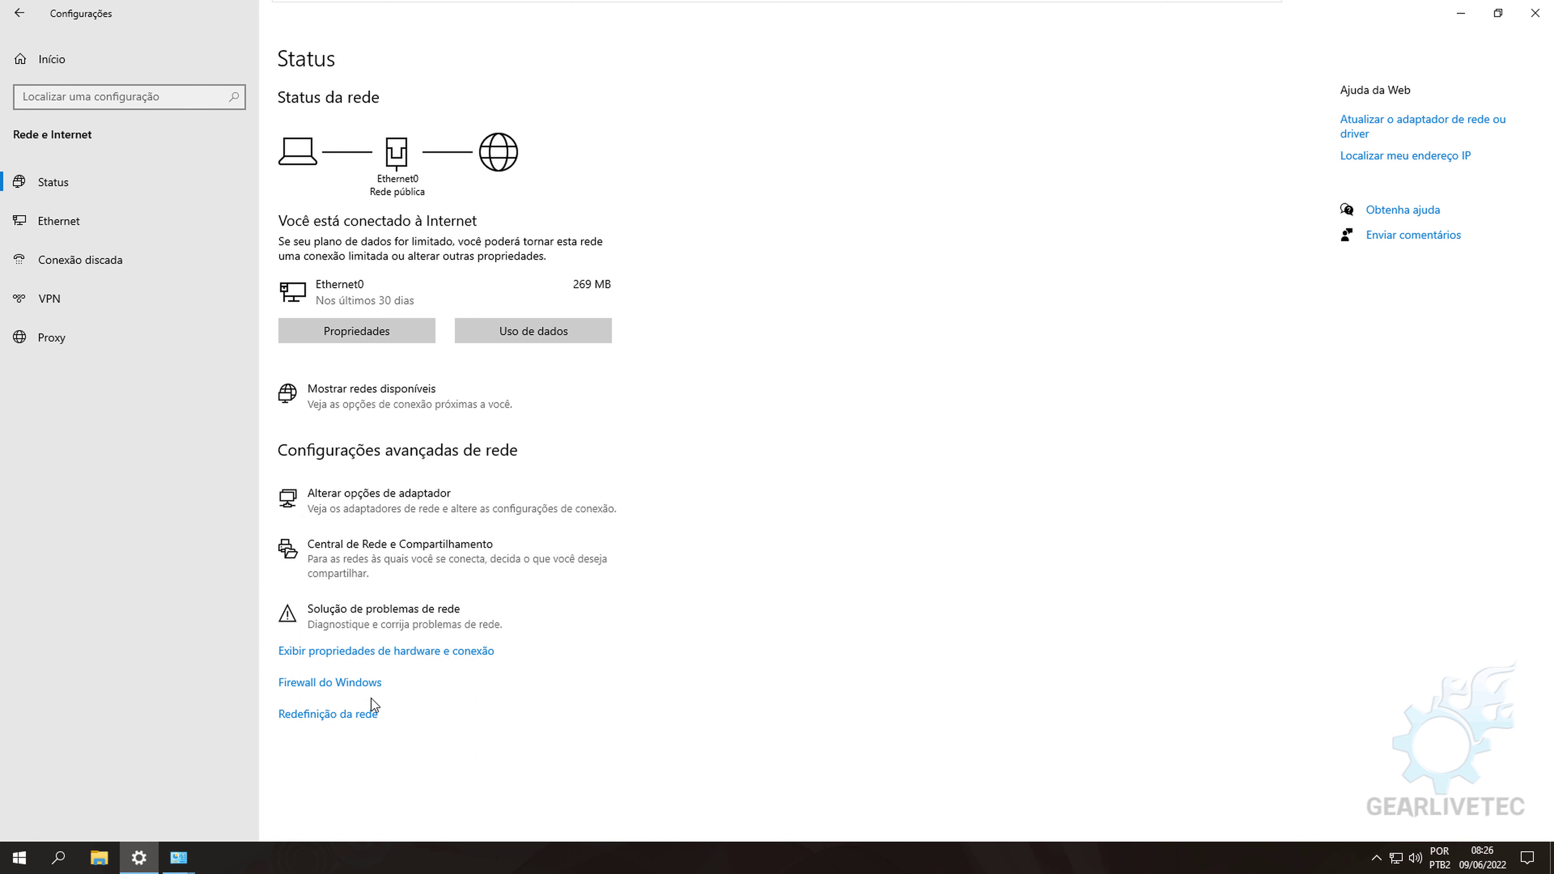
Run a full network reset from the status settings, dismiss the shutdown notice and show the desktop.
click(350, 728)
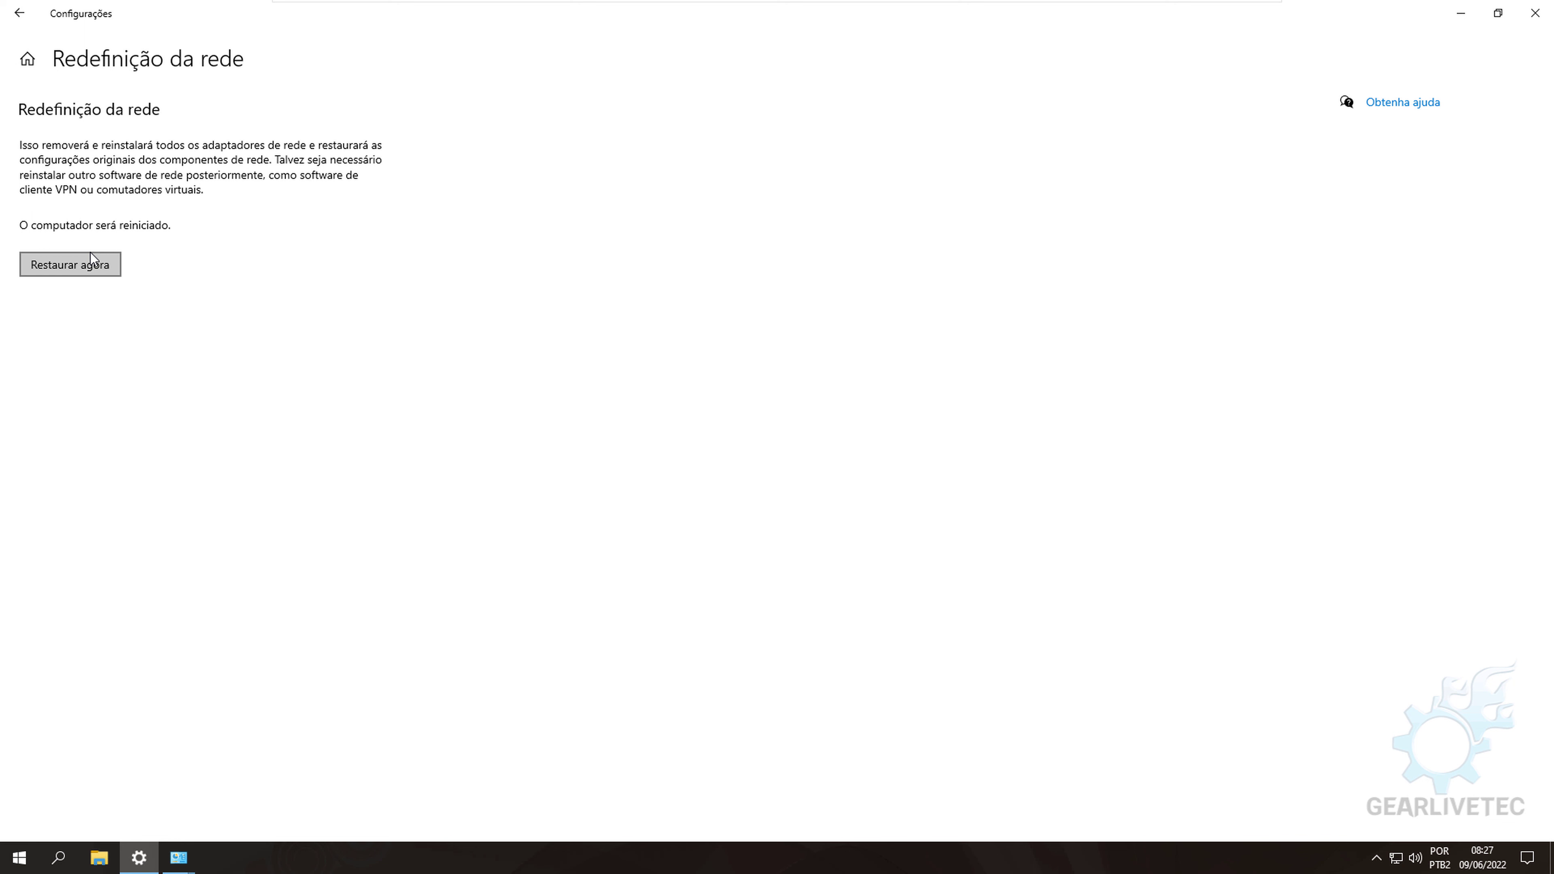
click(78, 276)
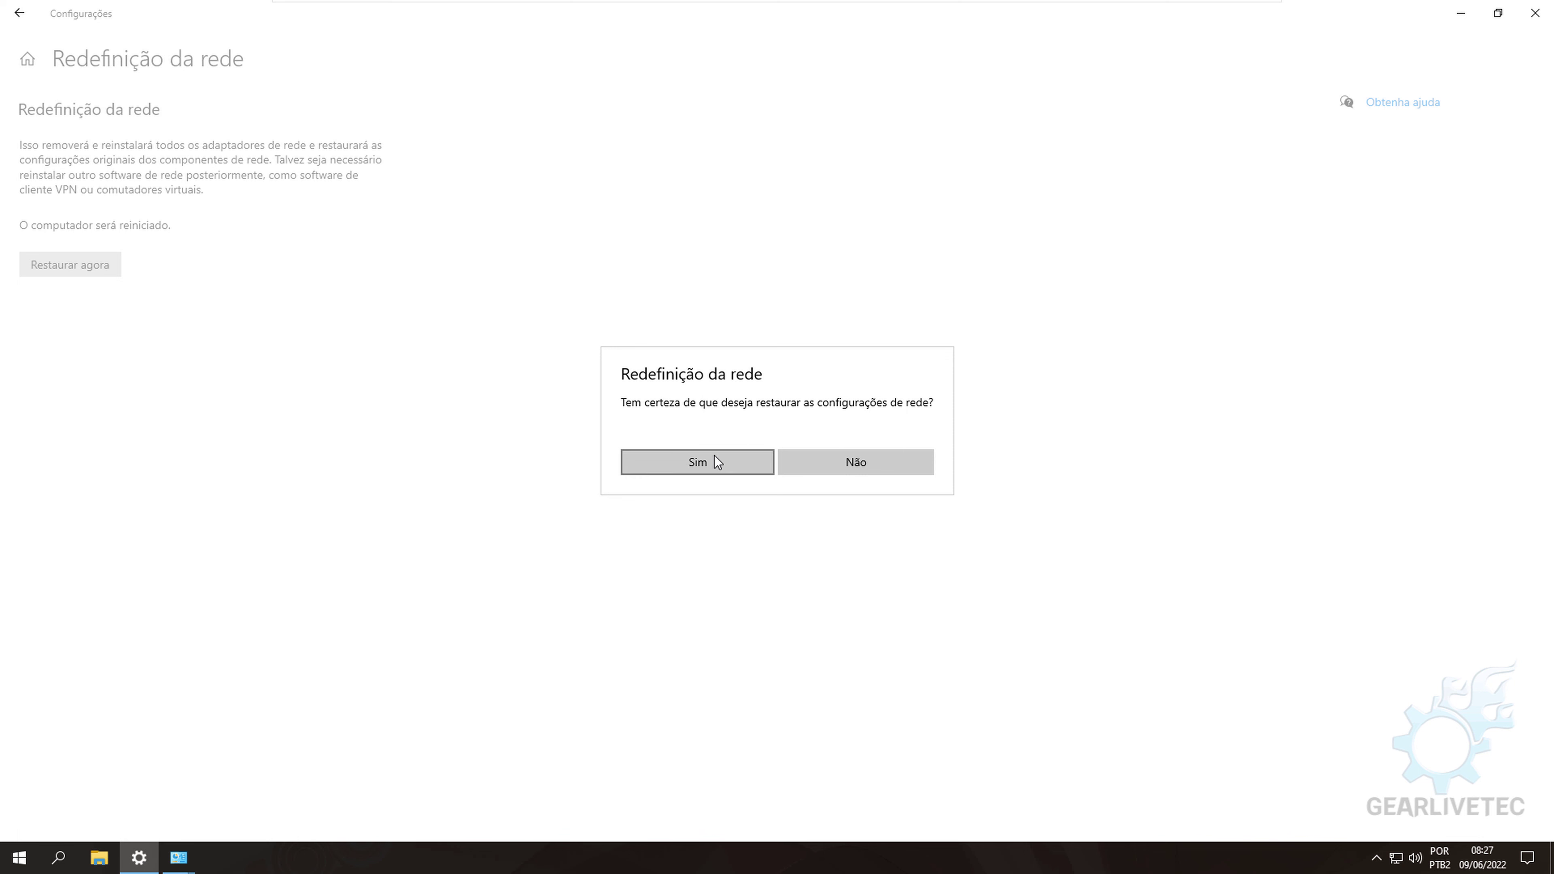
click(722, 466)
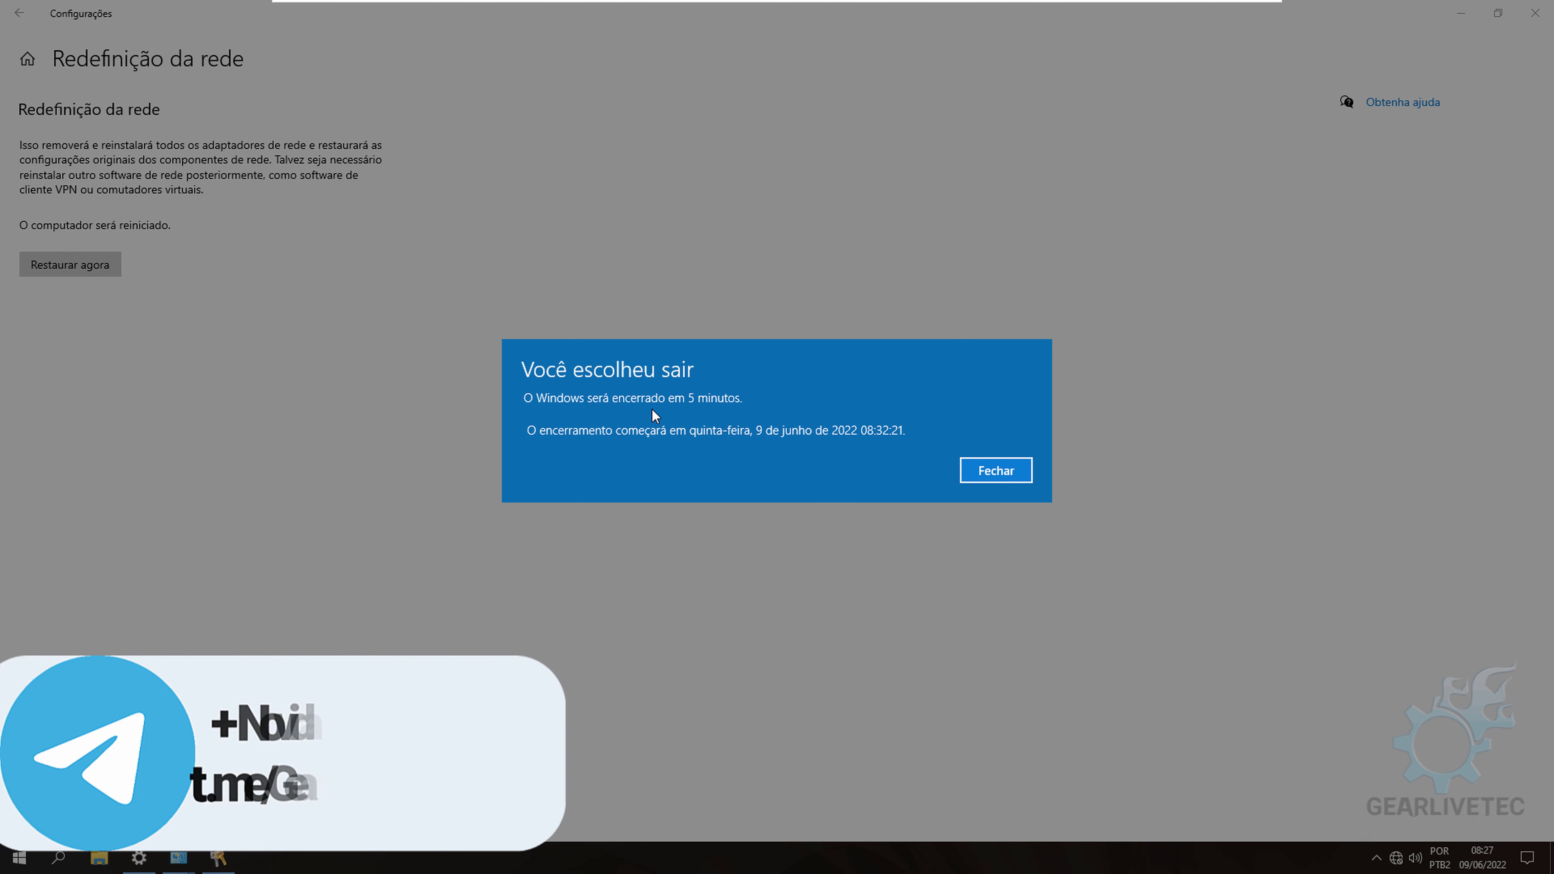
click(997, 470)
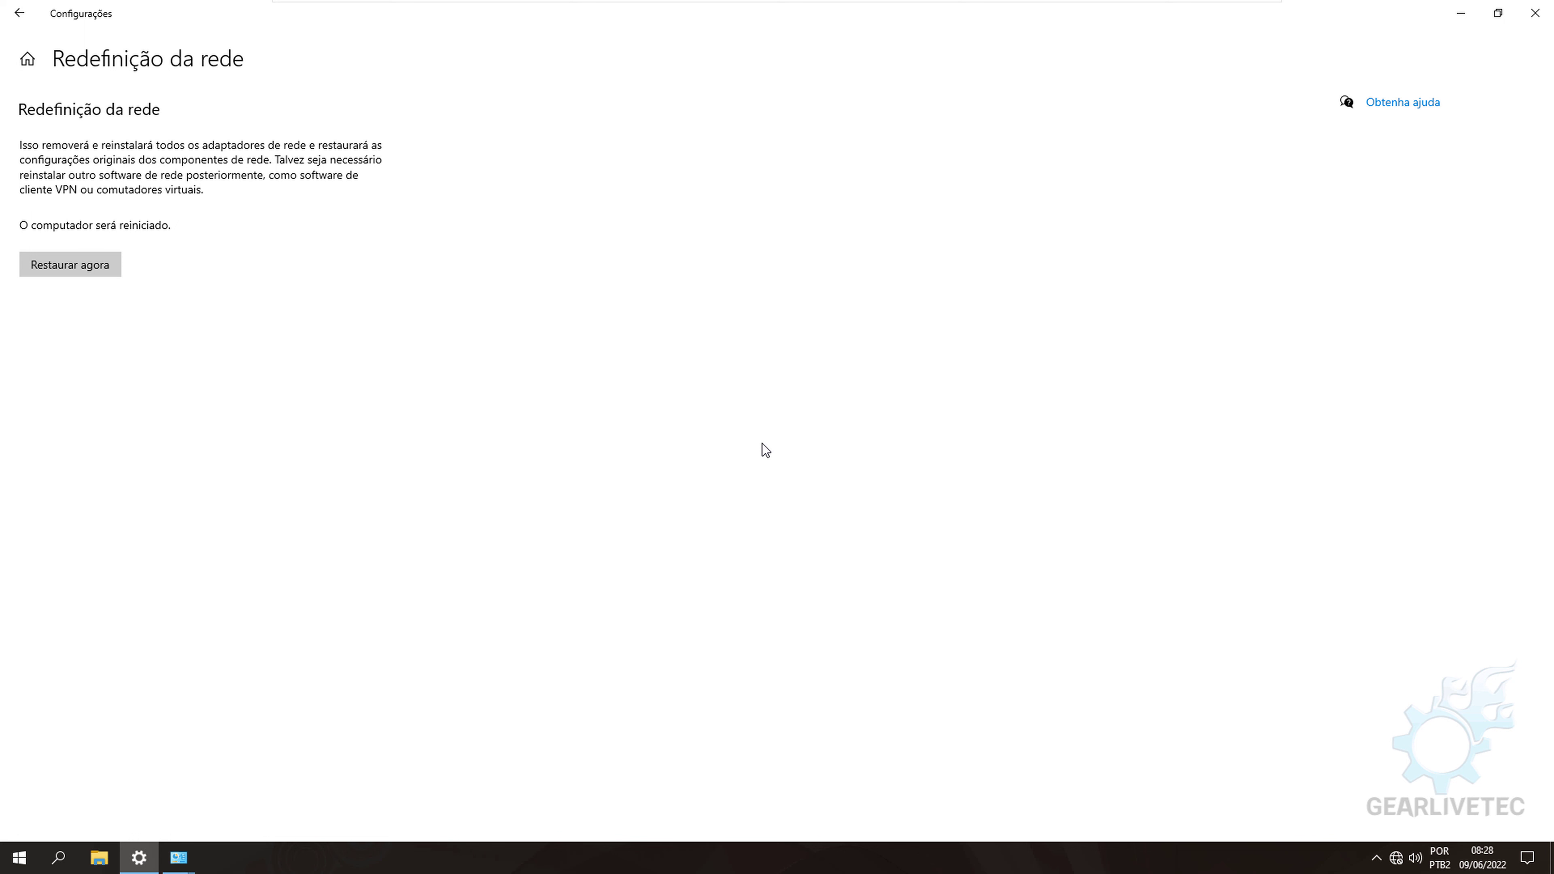
key(super+d)
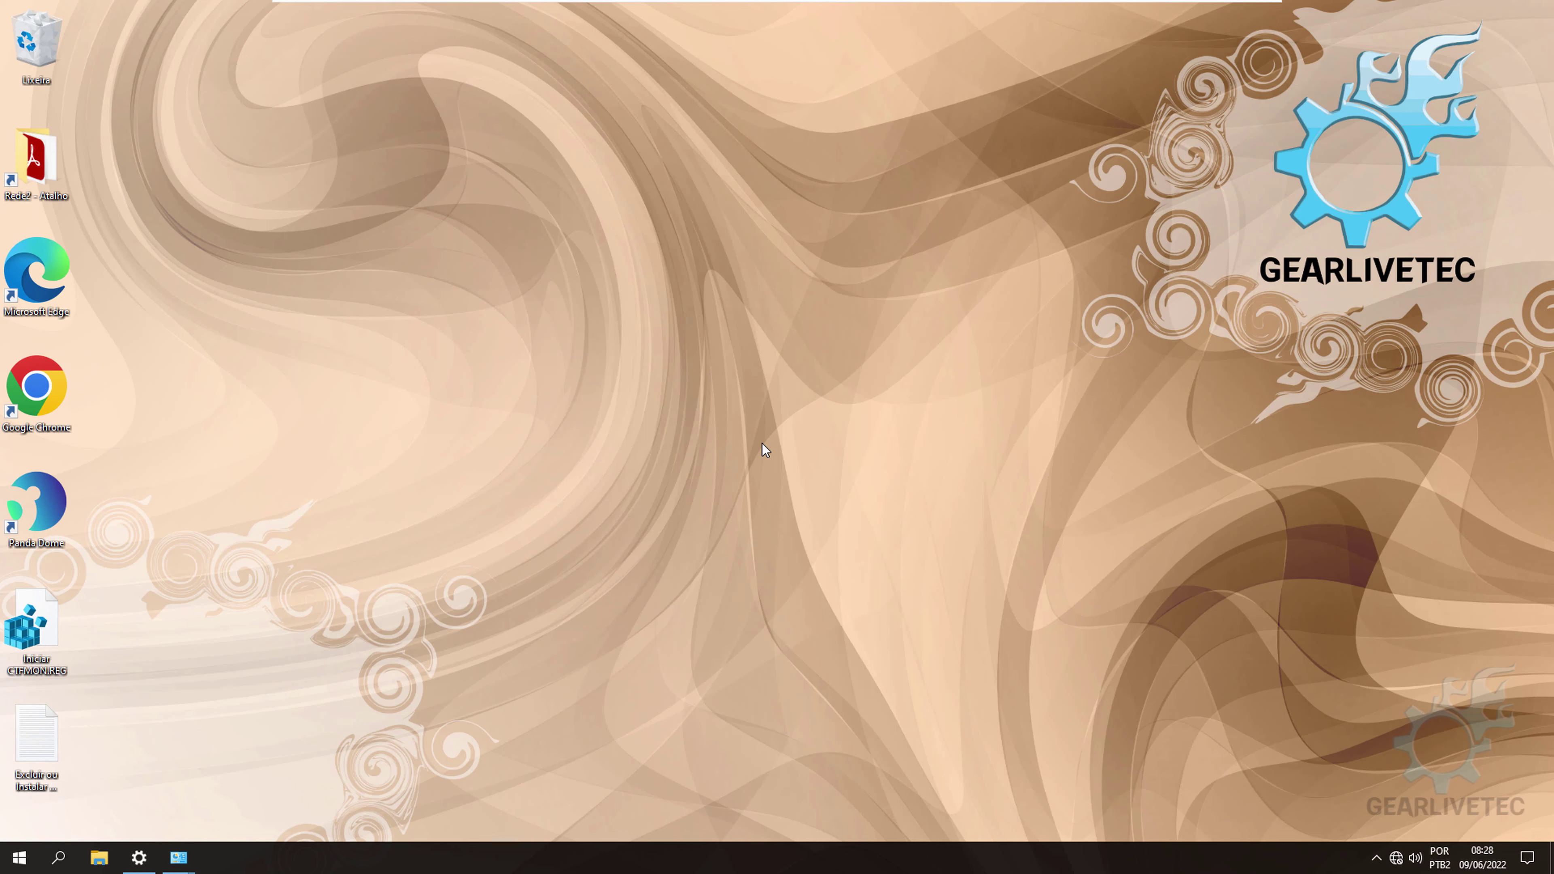